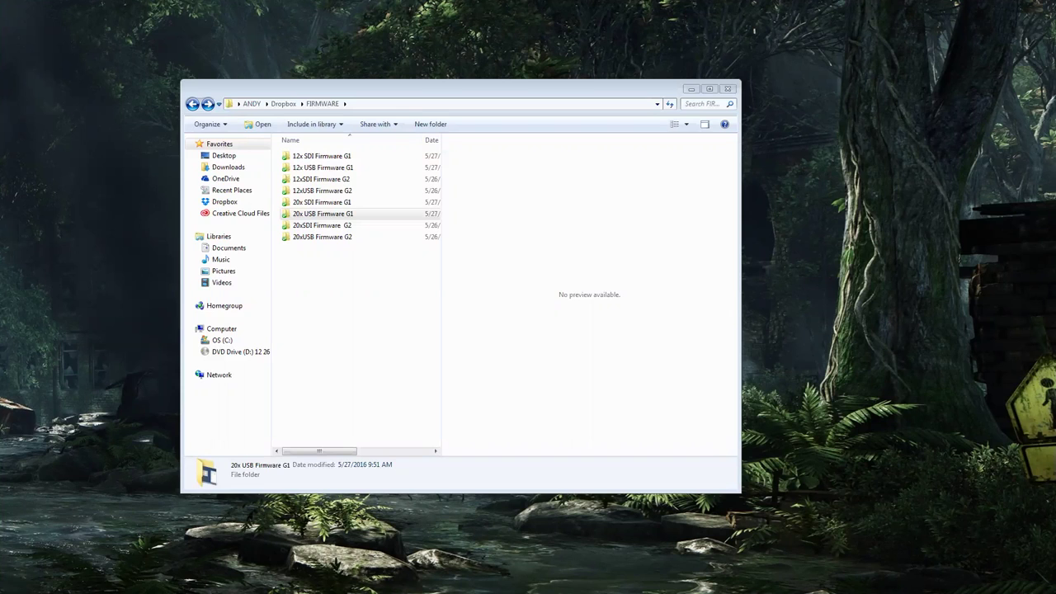
# Step: Launch the USB_Upgrade 1.12 utility from the 1 USB folder inside 20x USB Firmware G1
pyautogui.doubleClick(327, 216)
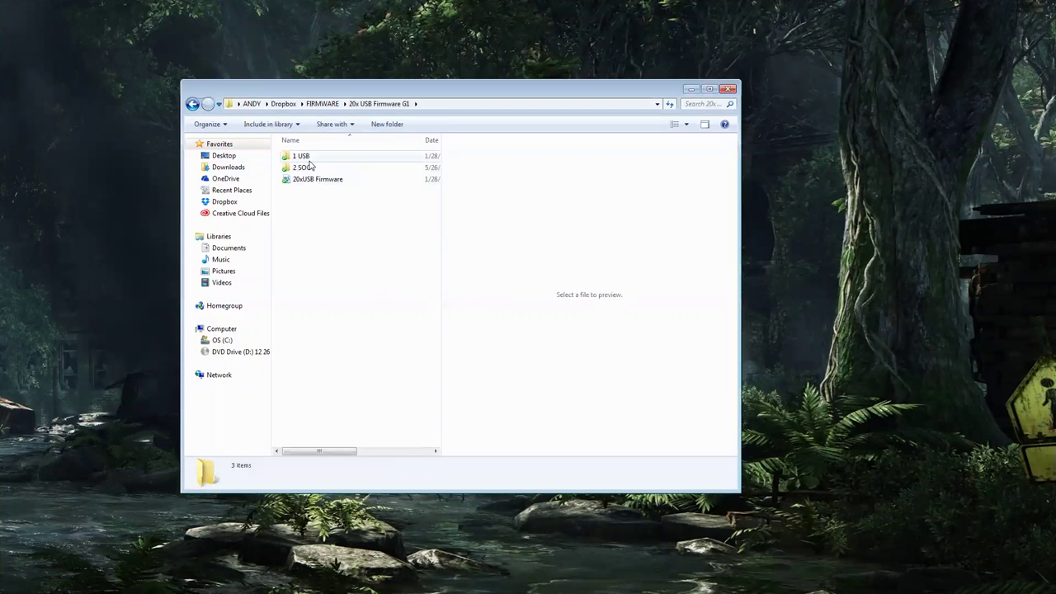
pyautogui.doubleClick(306, 157)
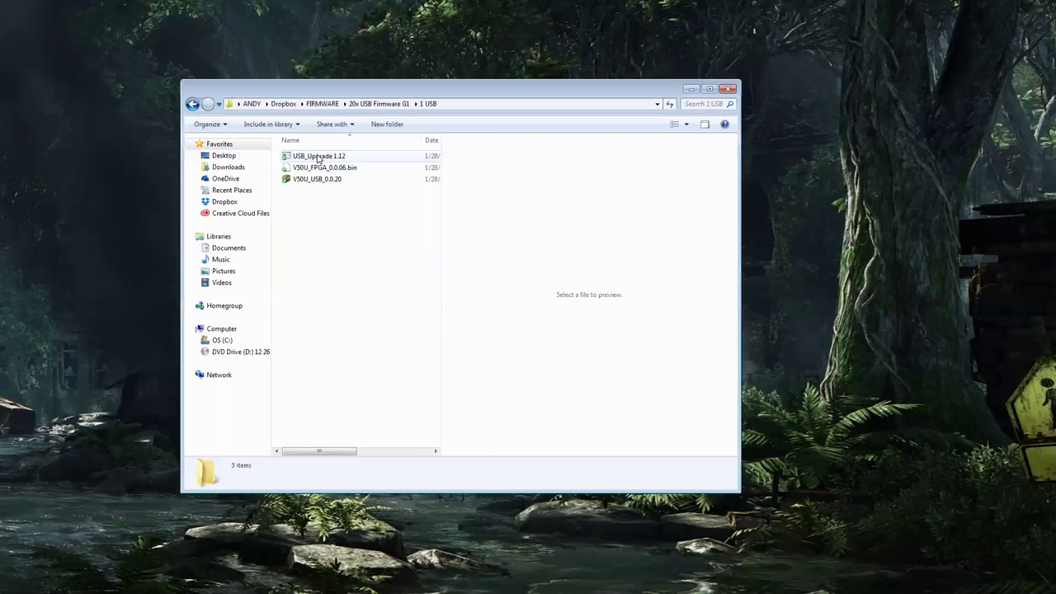
pyautogui.click(320, 157)
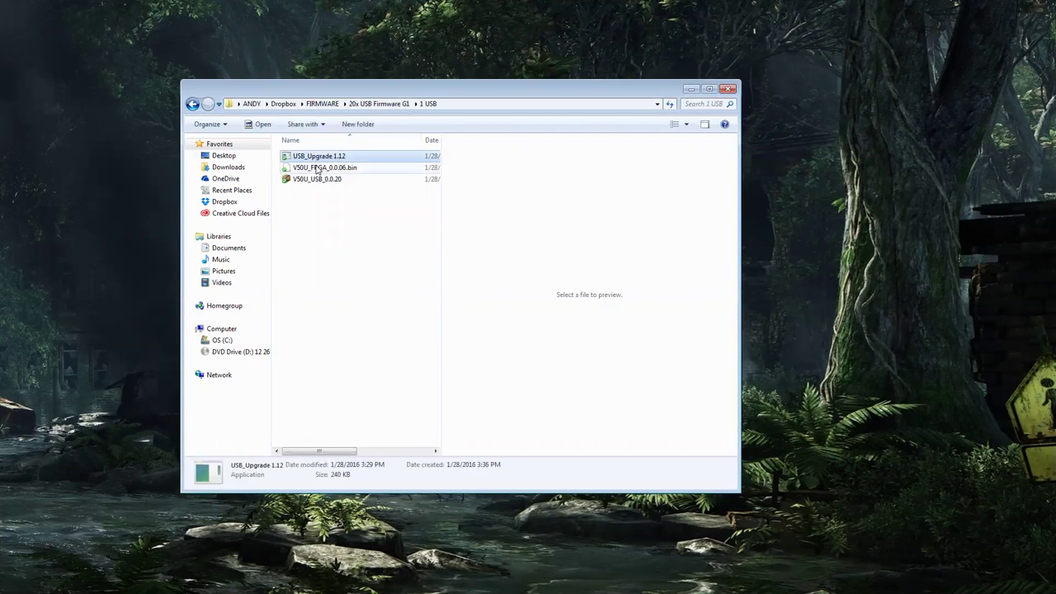
pyautogui.click(314, 182)
pyautogui.click(313, 168)
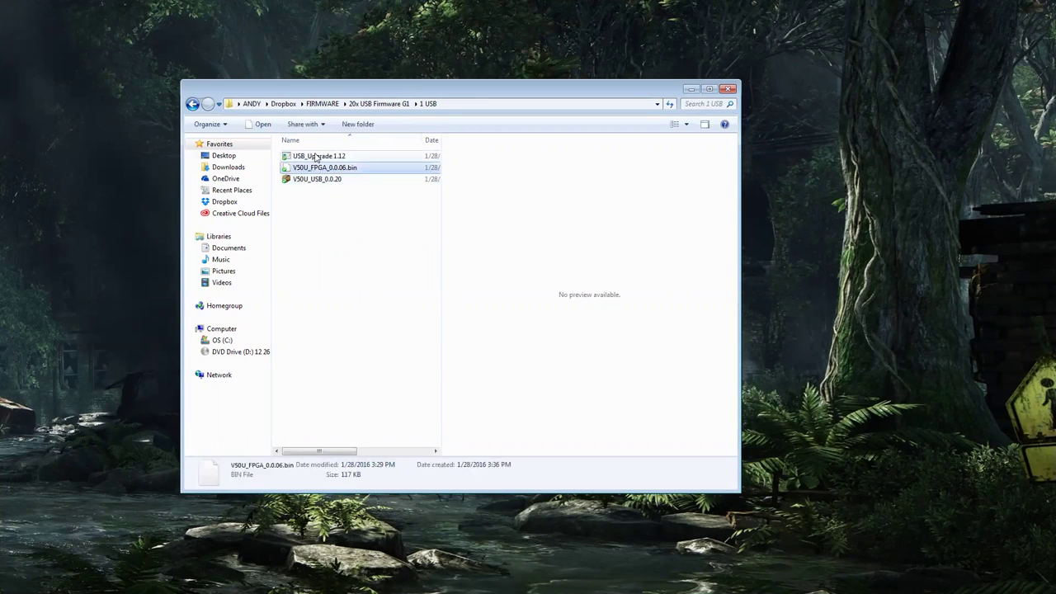
pyautogui.doubleClick(316, 158)
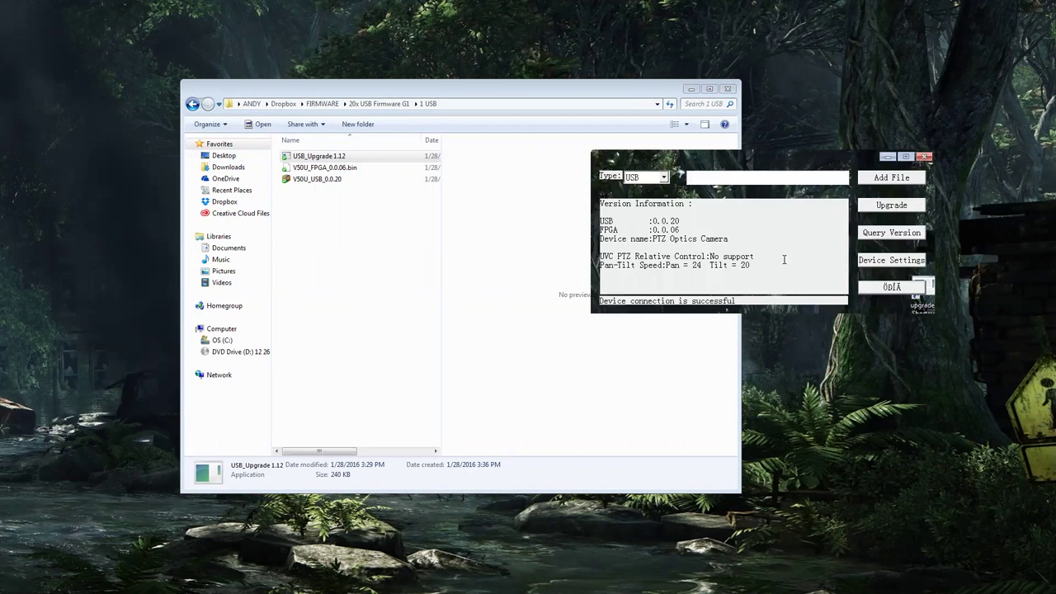
# Step: Set the upgrade type to USB and query the connected camera's firmware version
pyautogui.click(663, 178)
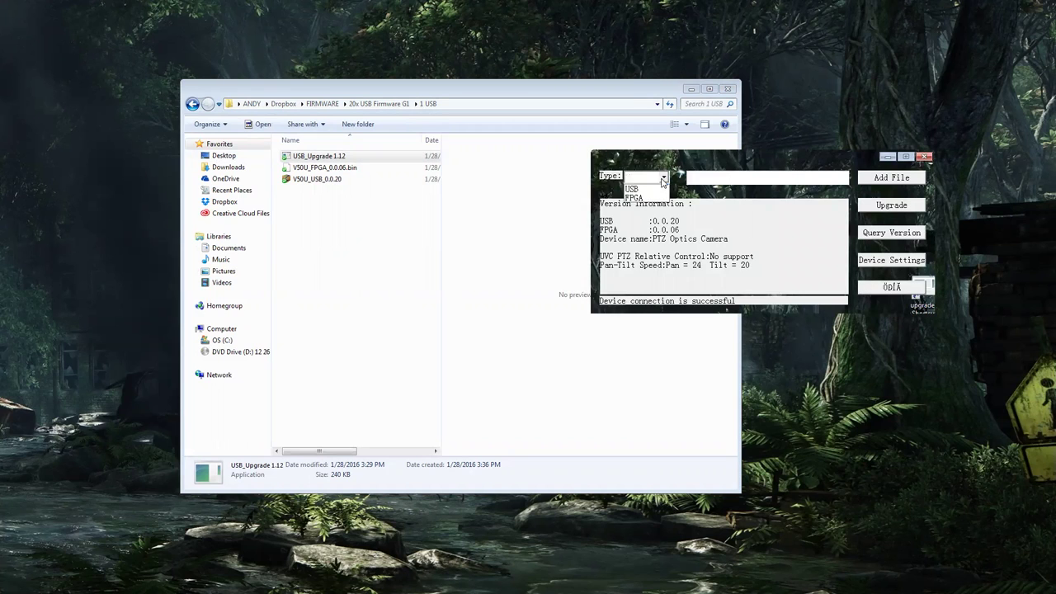
pyautogui.click(652, 189)
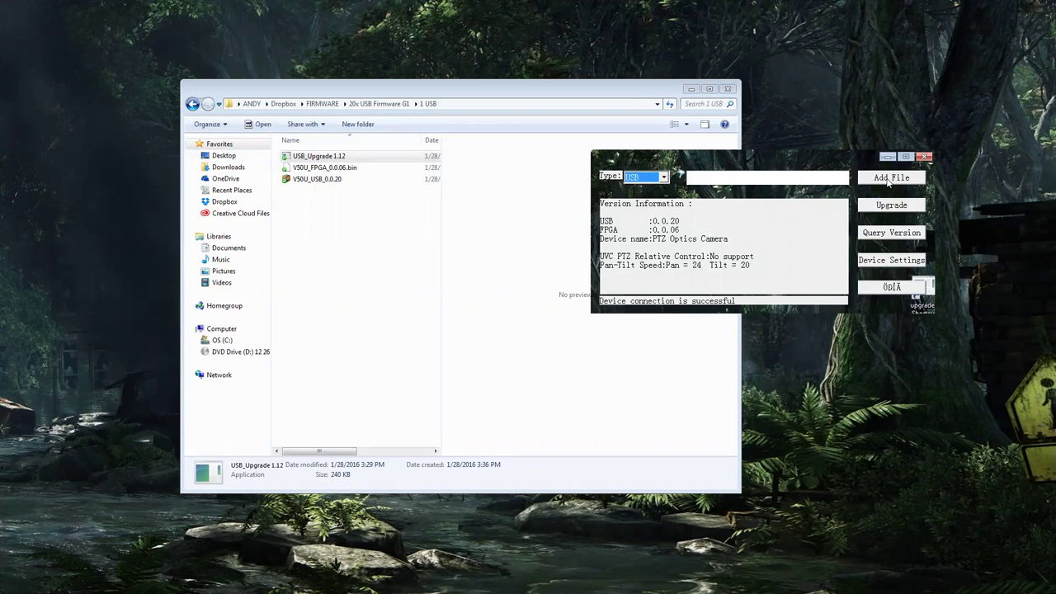
pyautogui.click(881, 235)
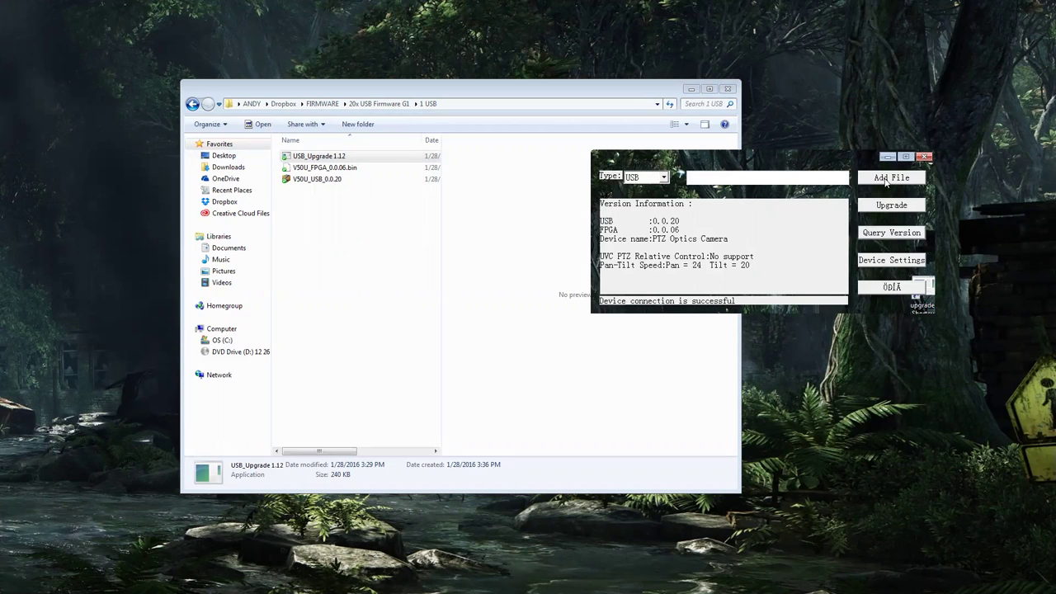
# Step: Start adding a USB upgrade file and browse to the 20x USB Firmware G1 folder within FIRMWARE
pyautogui.click(883, 179)
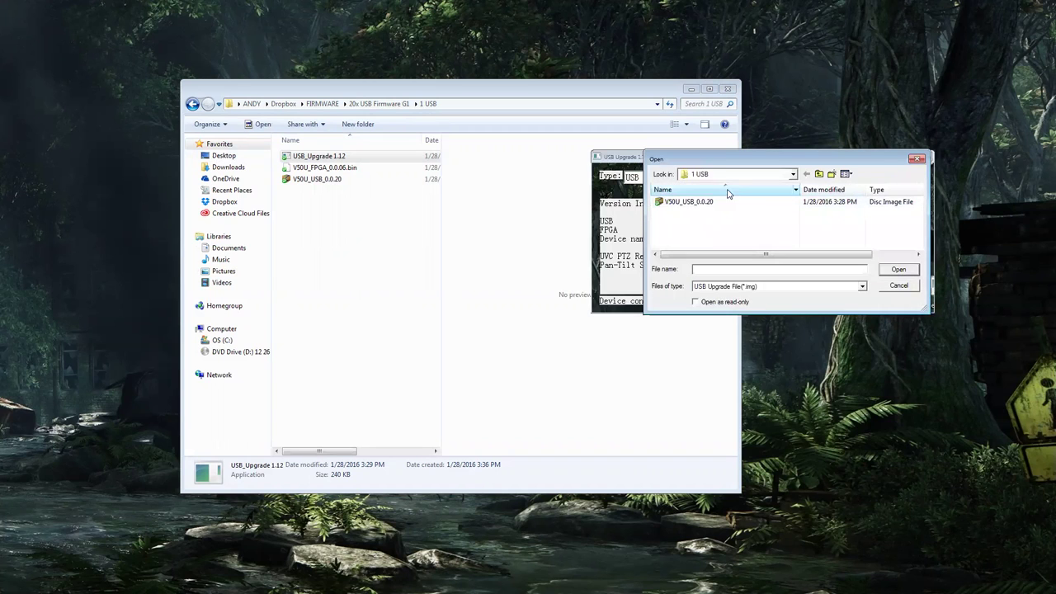
pyautogui.click(792, 174)
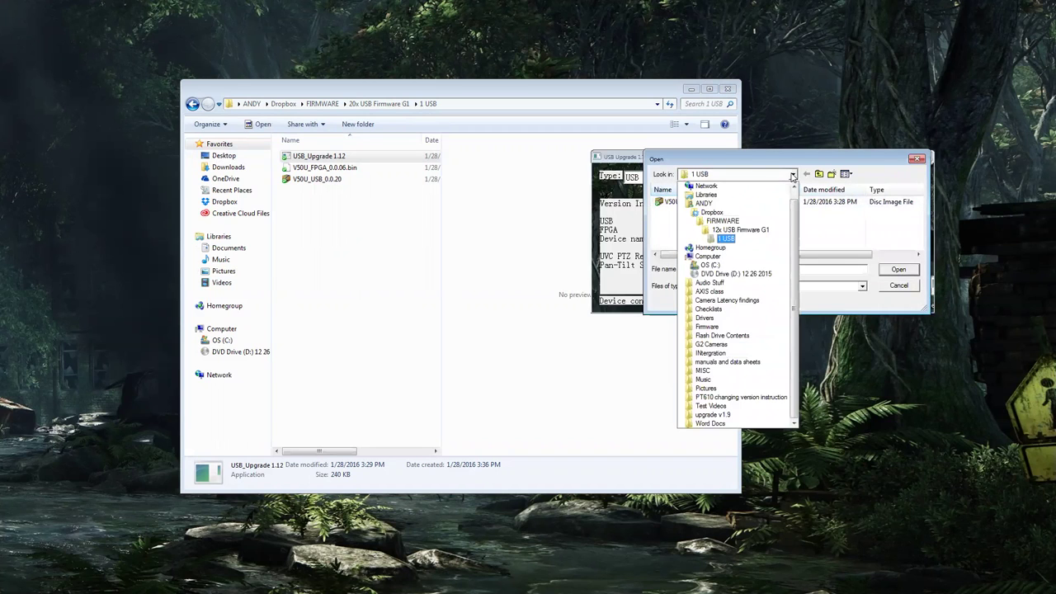
pyautogui.click(749, 234)
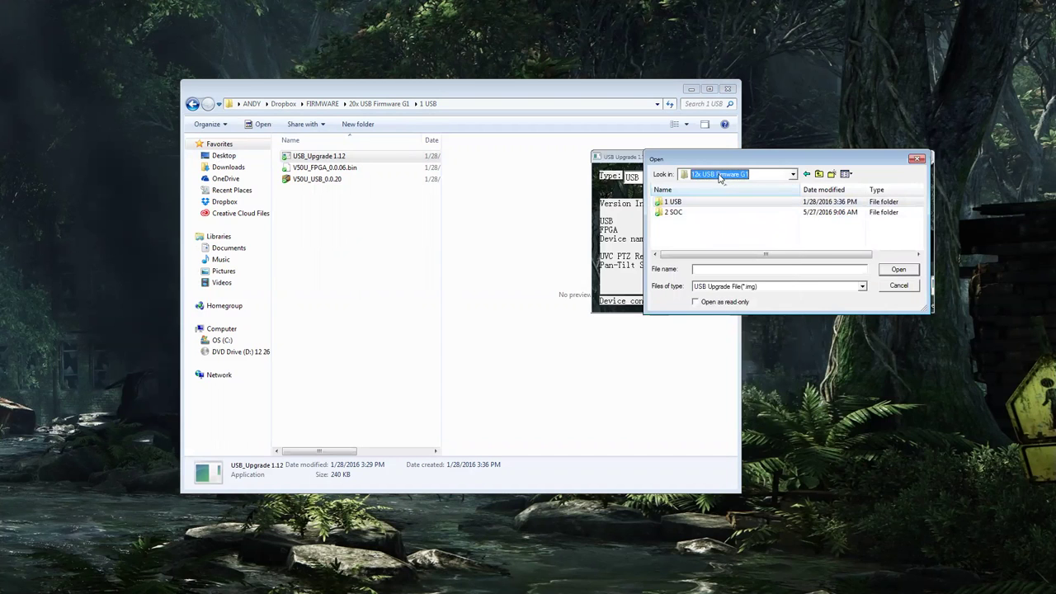
pyautogui.click(793, 174)
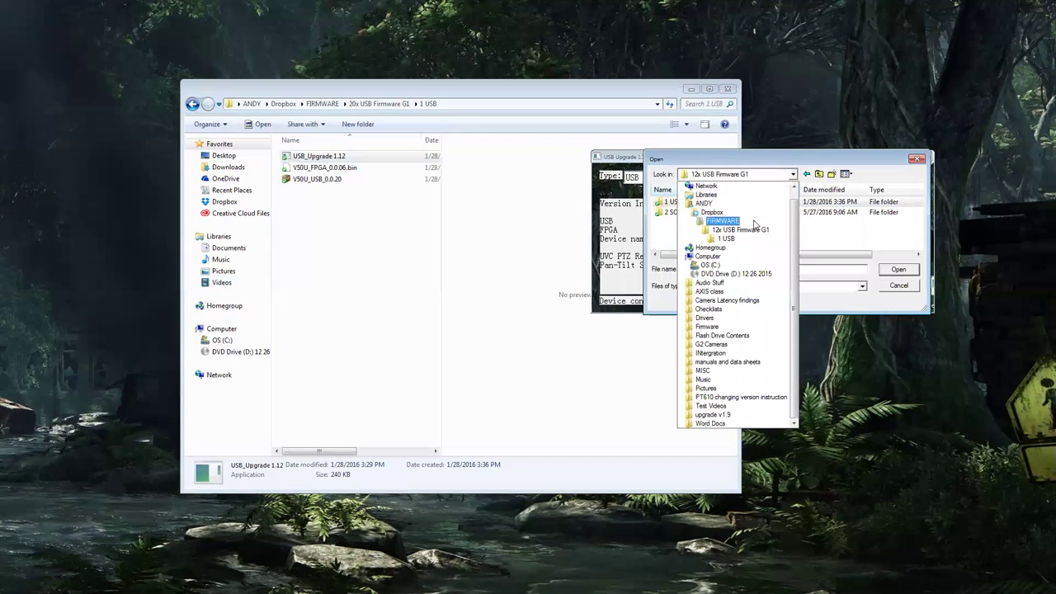
pyautogui.click(753, 225)
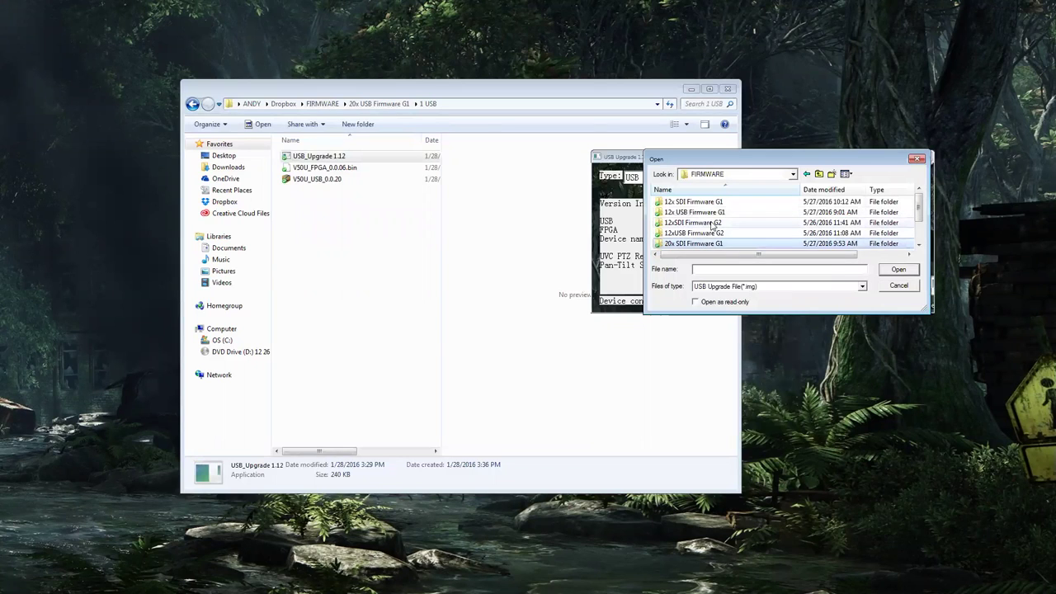
pyautogui.scroll(-1, 711, 225)
pyautogui.click(697, 223)
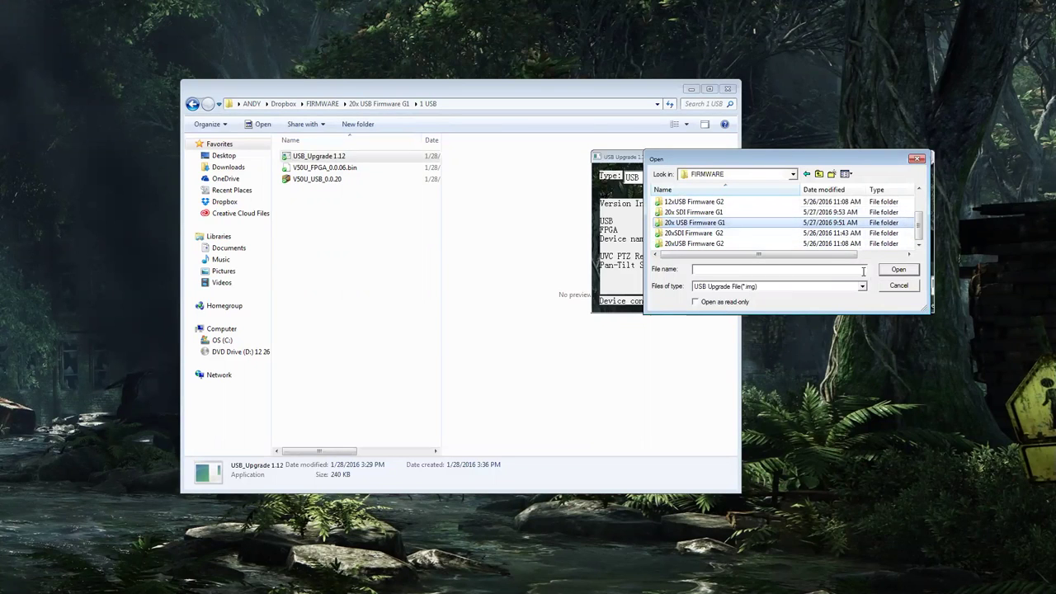
pyautogui.click(903, 271)
# Step: Load V50U_USB_0.0.20 from the 1 USB folder and run the USB firmware upgrade to completion
pyautogui.doubleClick(687, 204)
pyautogui.click(695, 203)
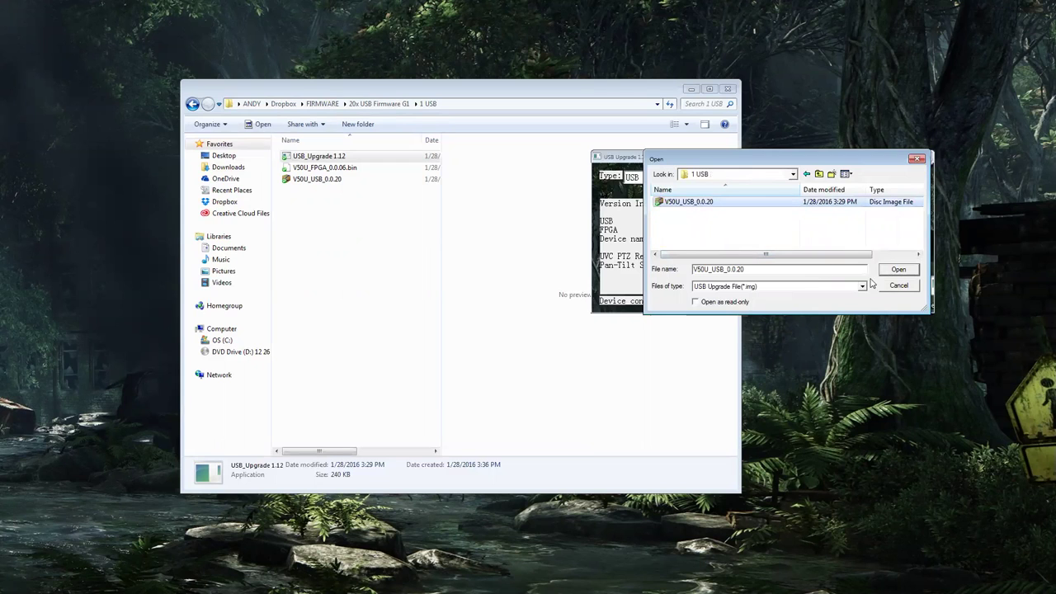
pyautogui.click(901, 270)
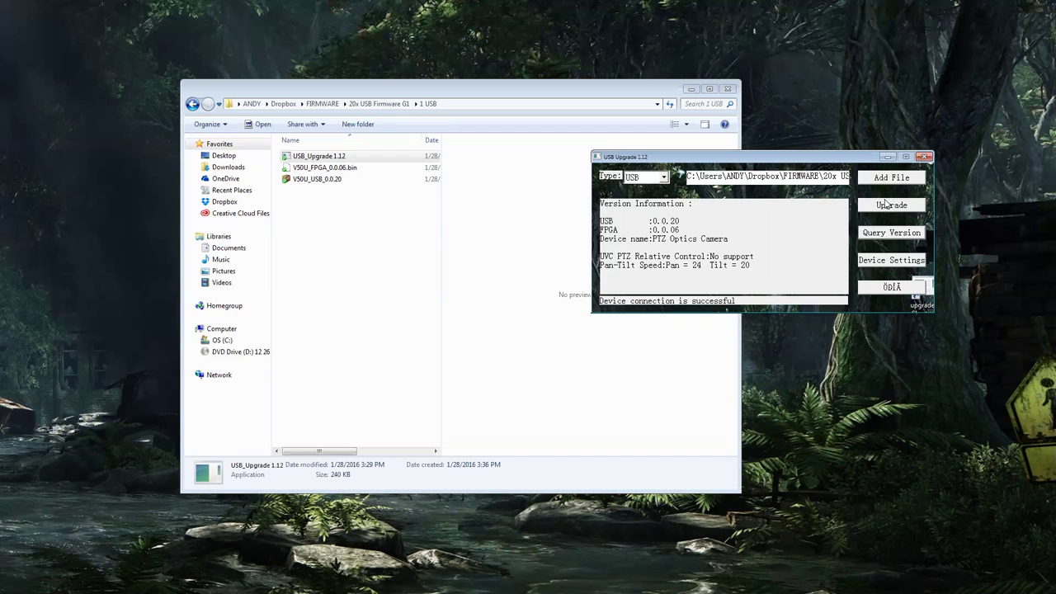
pyautogui.click(873, 204)
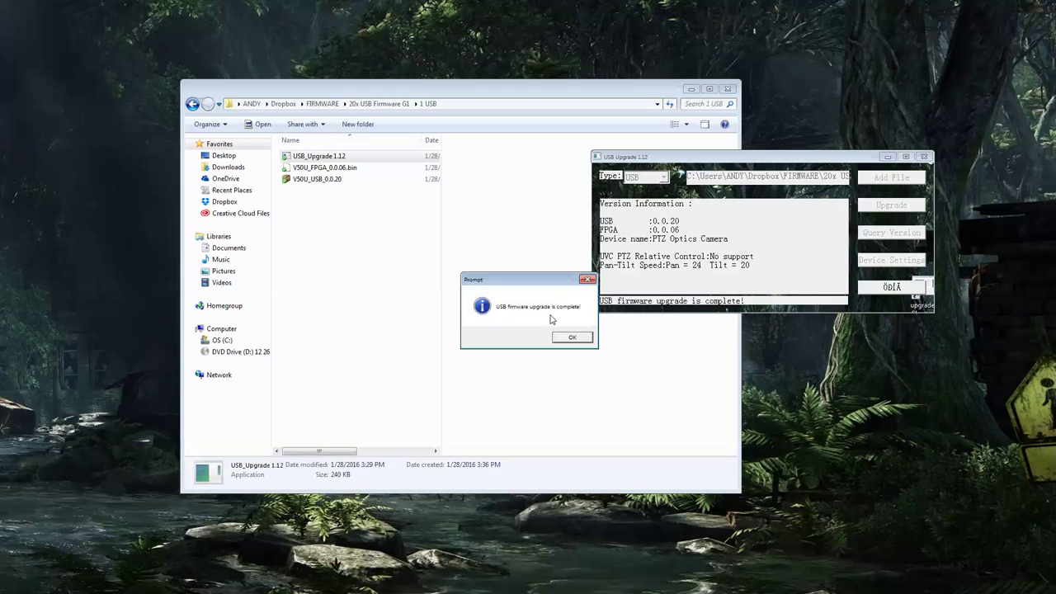
pyautogui.click(569, 336)
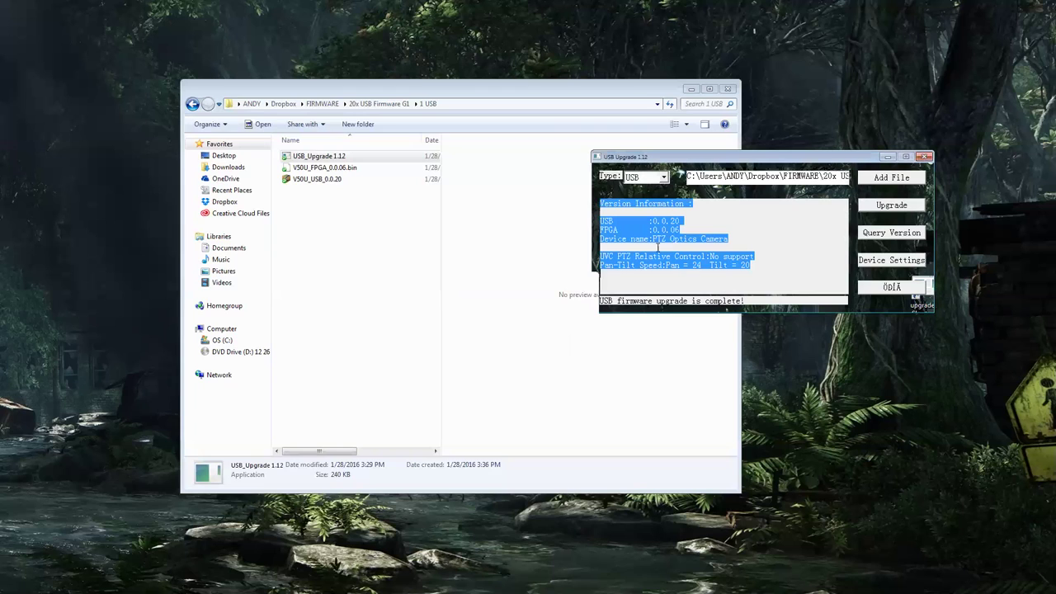
# Step: Switch the upgrade type to FPGA and load V50U_FPGA_0.0.06.bin from the 1 USB folder
pyautogui.click(663, 178)
pyautogui.click(652, 199)
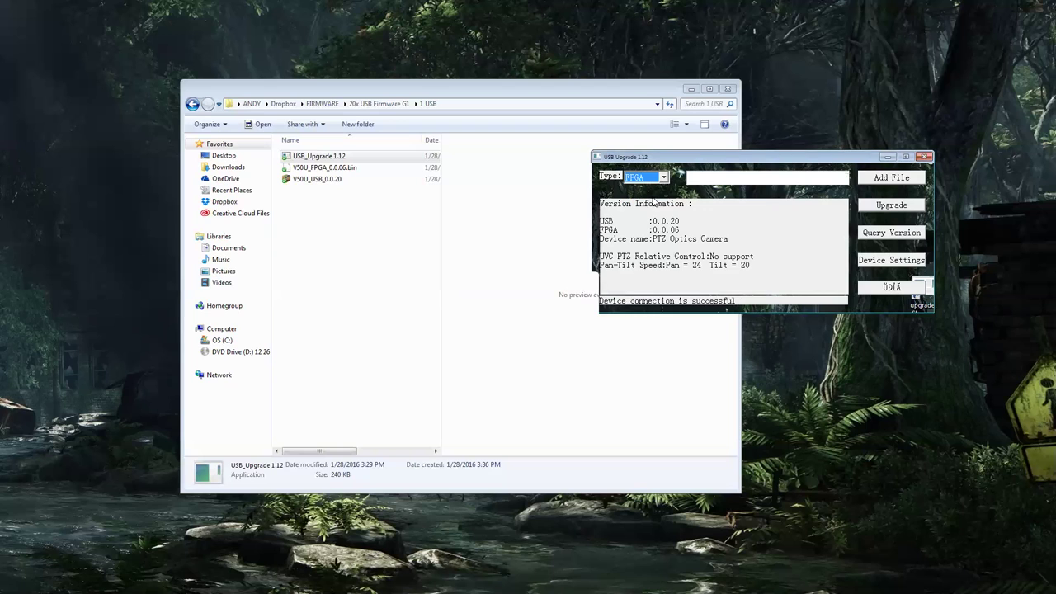
pyautogui.click(884, 178)
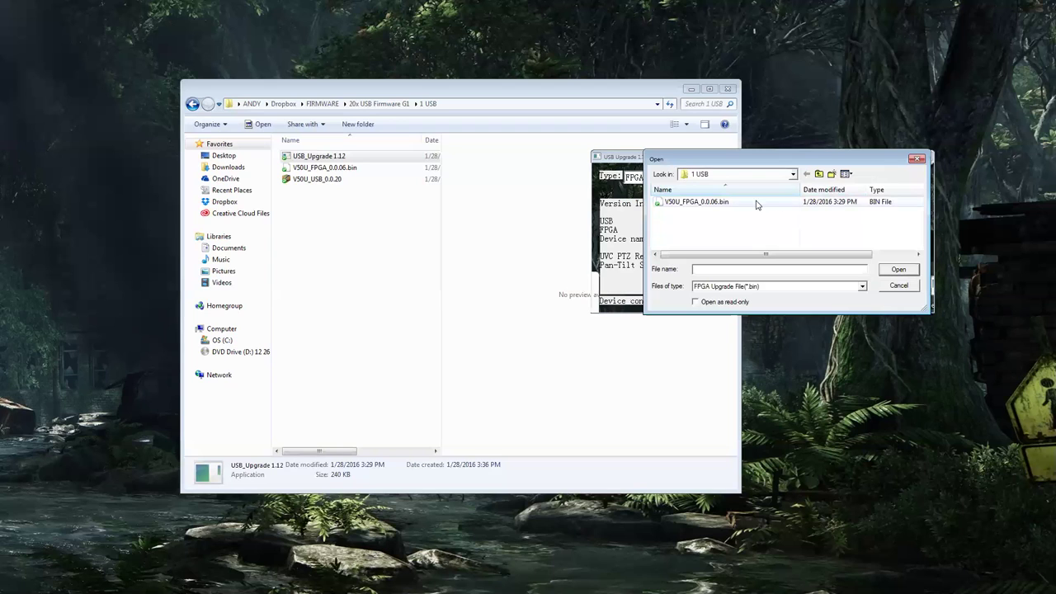
pyautogui.click(794, 174)
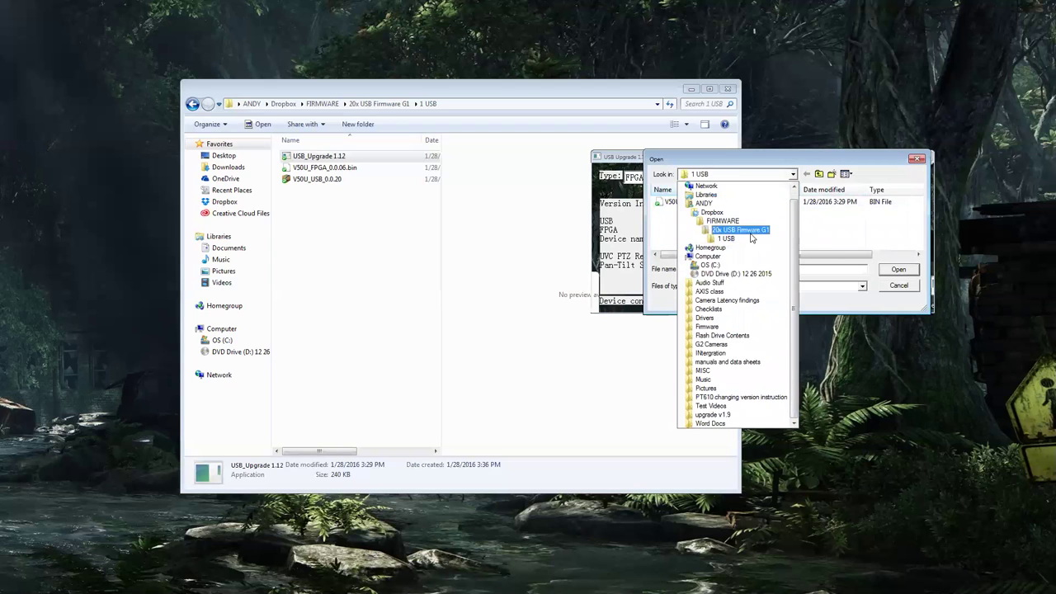
pyautogui.click(746, 239)
pyautogui.click(697, 201)
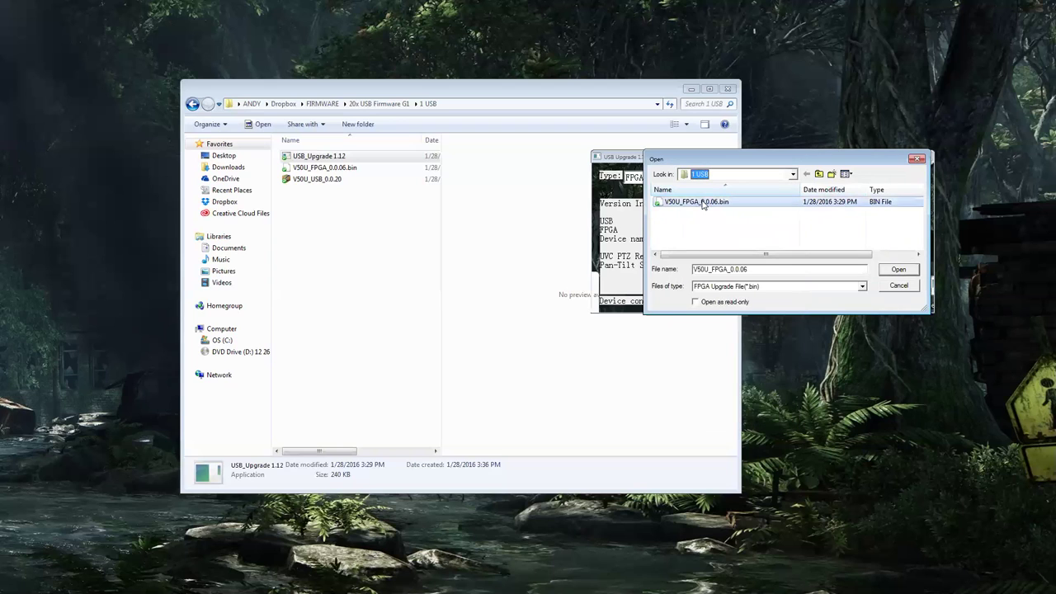
pyautogui.click(897, 270)
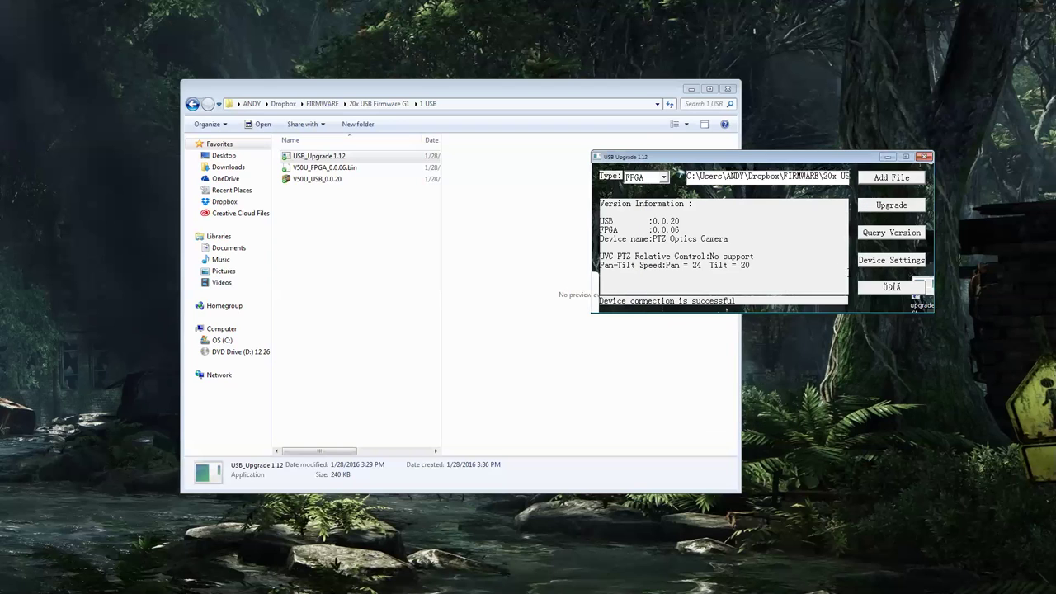
# Step: Run the FPGA firmware upgrade to completion and close the USB upgrade utility
pyautogui.click(888, 207)
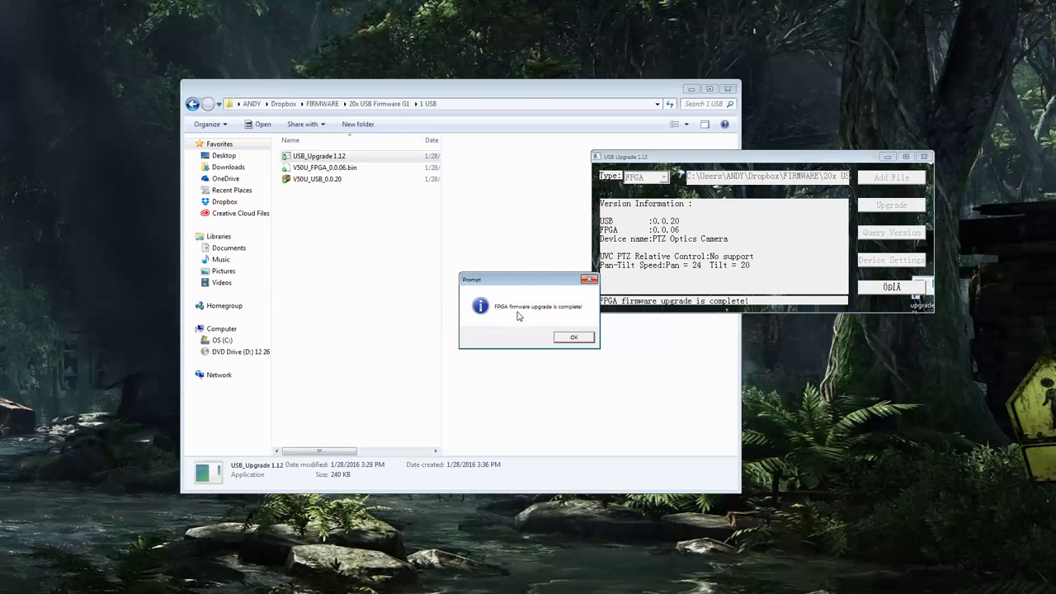
pyautogui.click(578, 336)
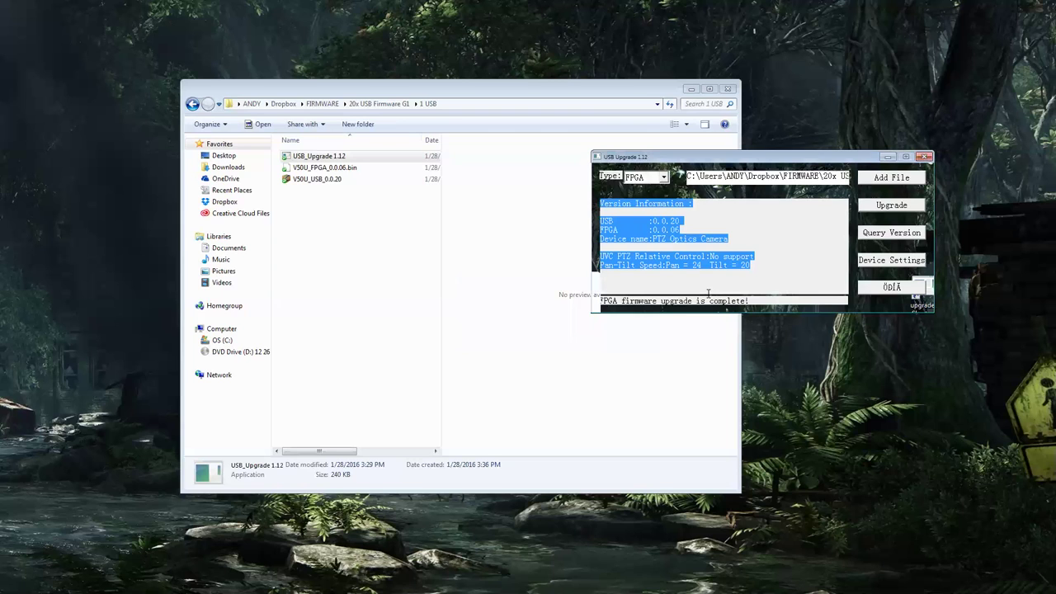
pyautogui.click(923, 157)
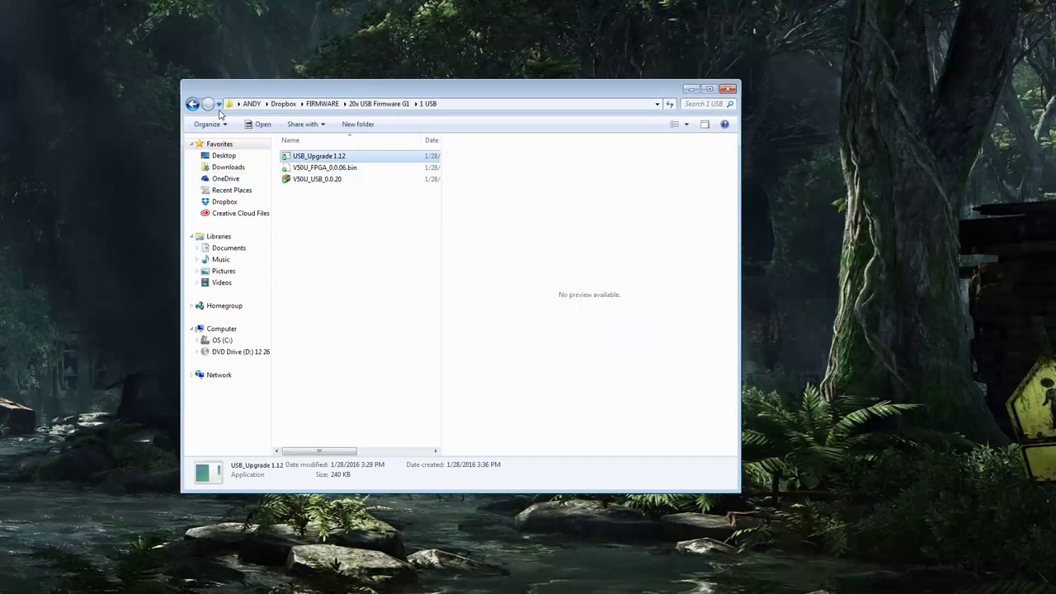
# Step: Launch the upgrade application from the 2 SOC folder of 20x USB Firmware G1 and search for network devices
pyautogui.click(192, 104)
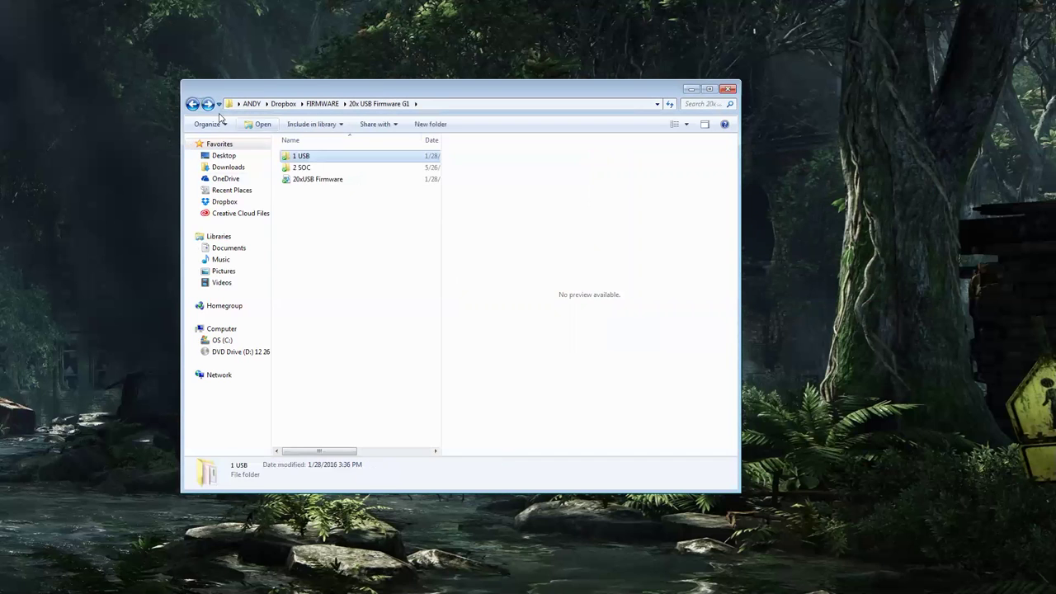
pyautogui.doubleClick(302, 167)
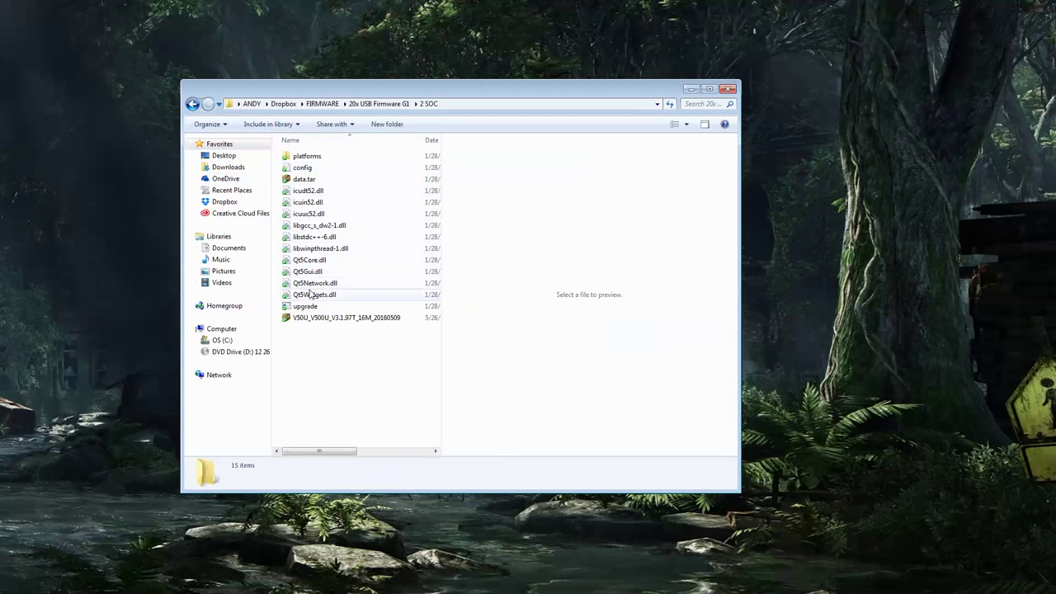
pyautogui.doubleClick(310, 308)
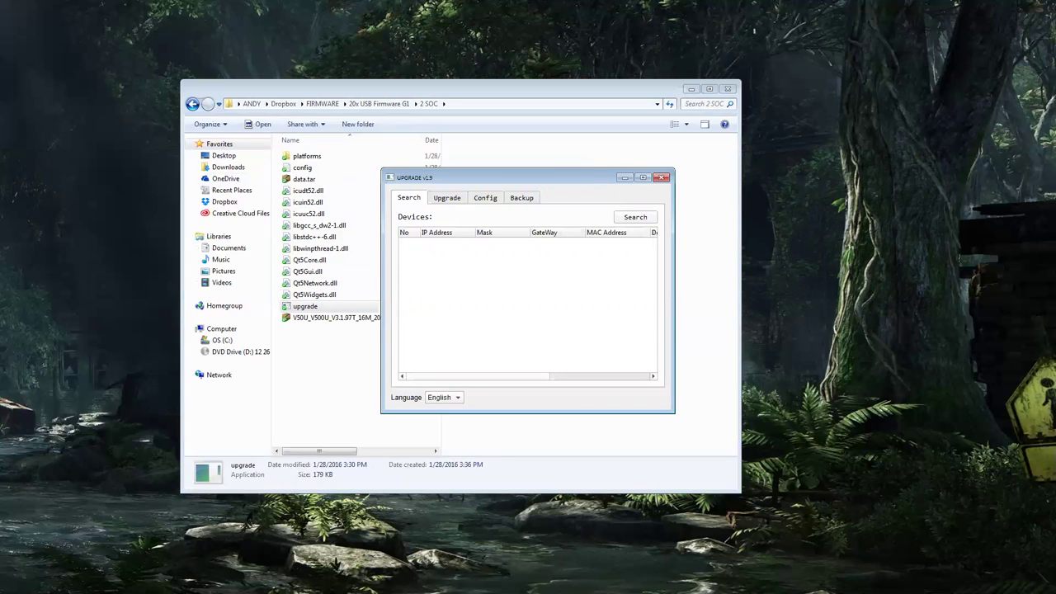
pyautogui.click(641, 217)
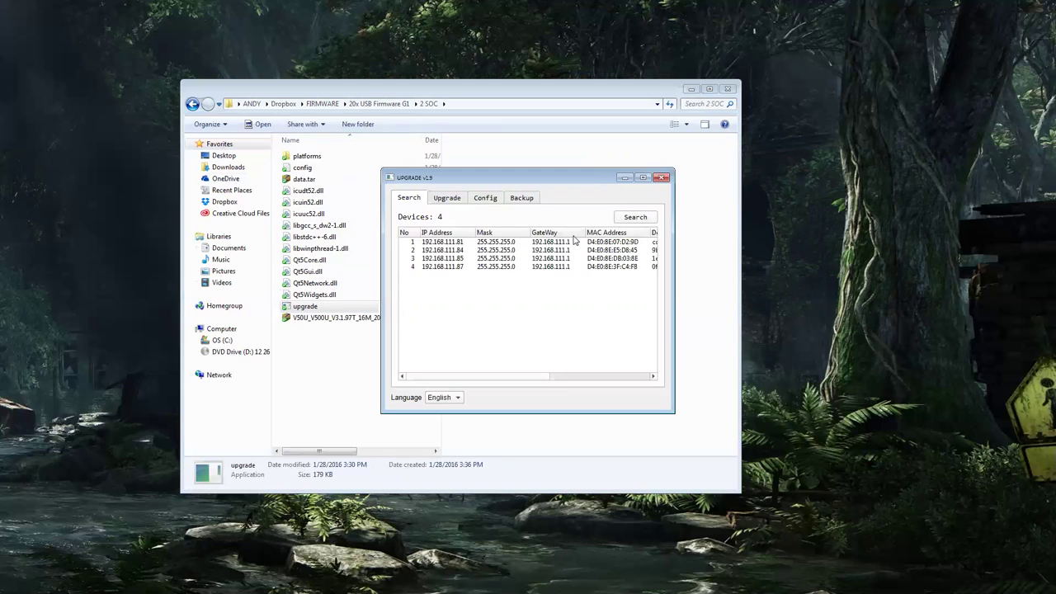
# Step: Back up the camera at 192.168.111.87 and return to the list of found devices
pyautogui.click(455, 271)
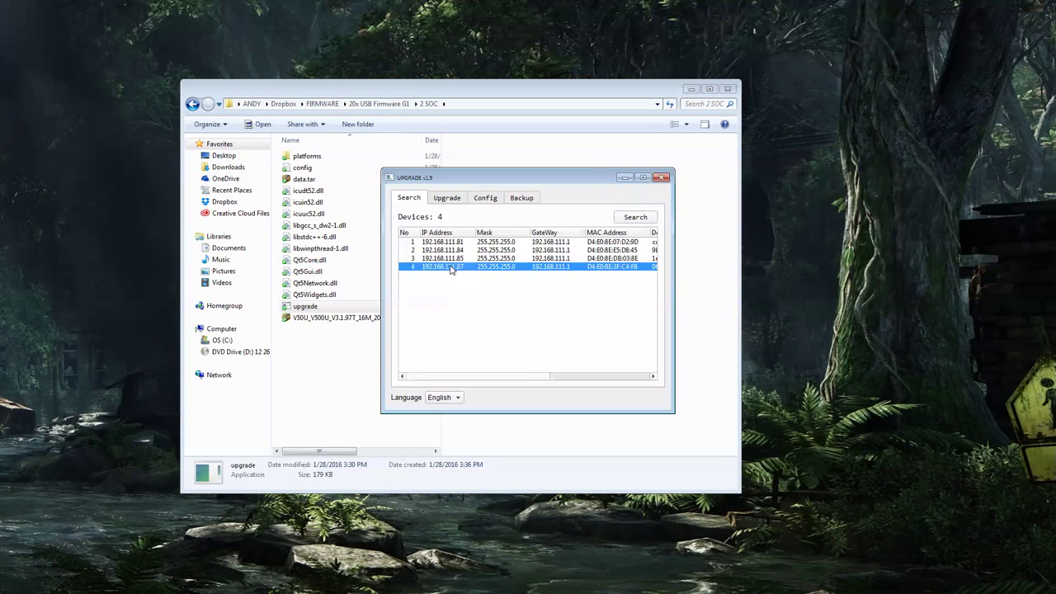
pyautogui.rightClick(450, 269)
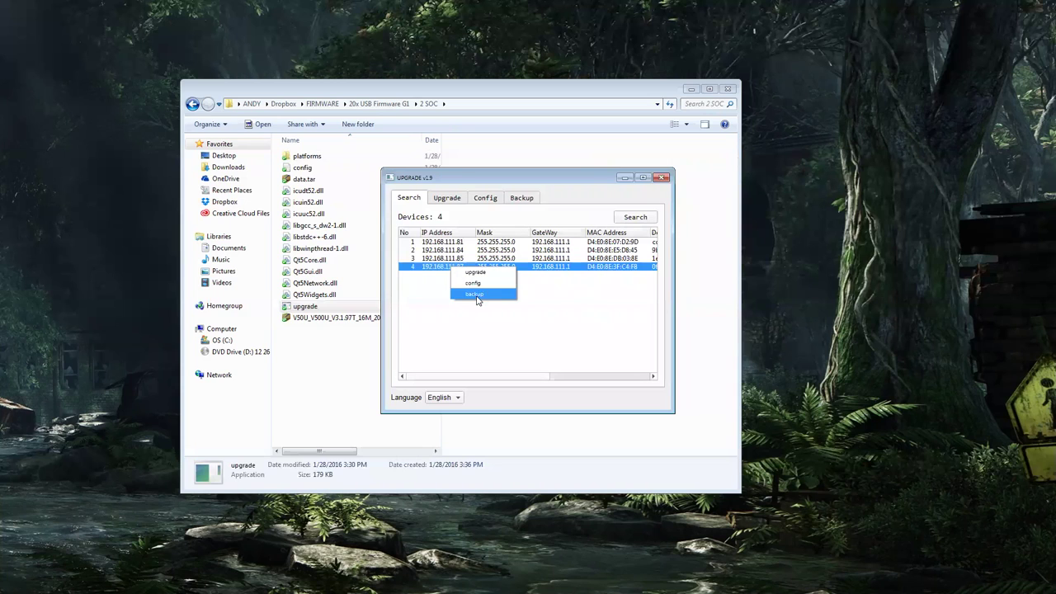
pyautogui.click(479, 297)
pyautogui.click(561, 232)
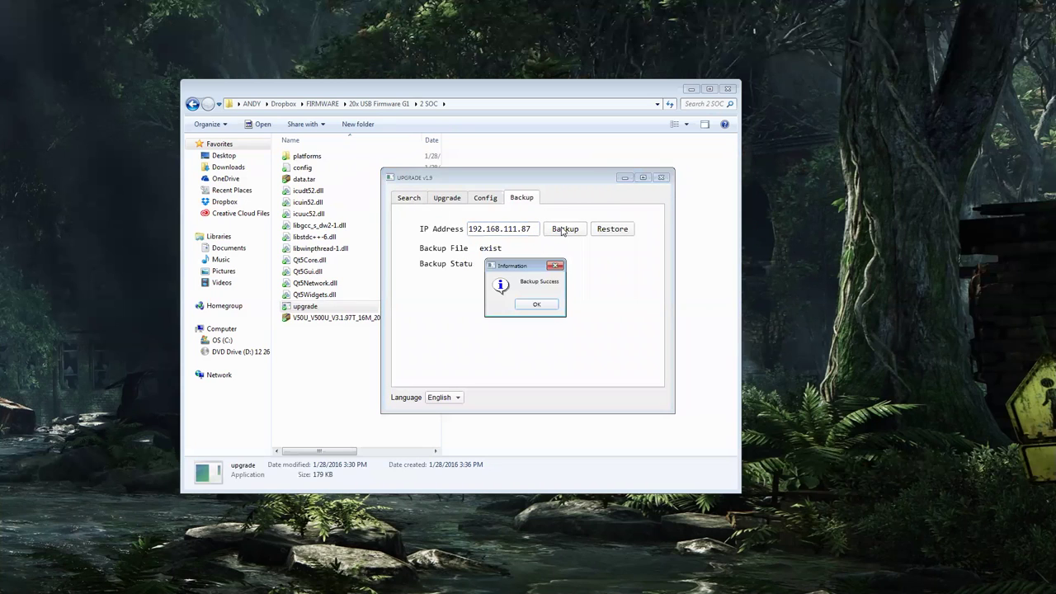
pyautogui.click(538, 304)
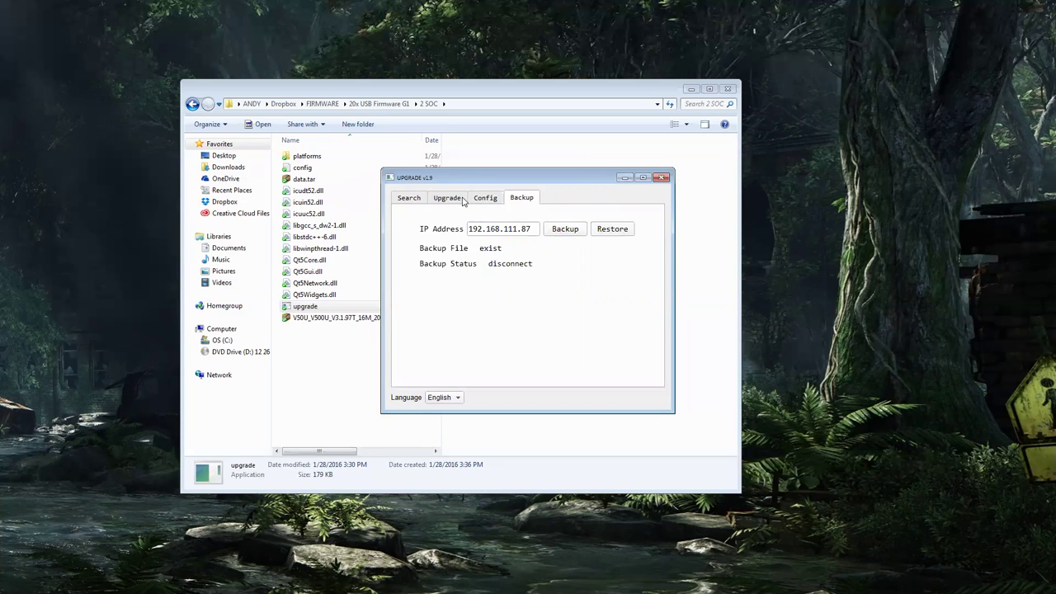
pyautogui.click(409, 198)
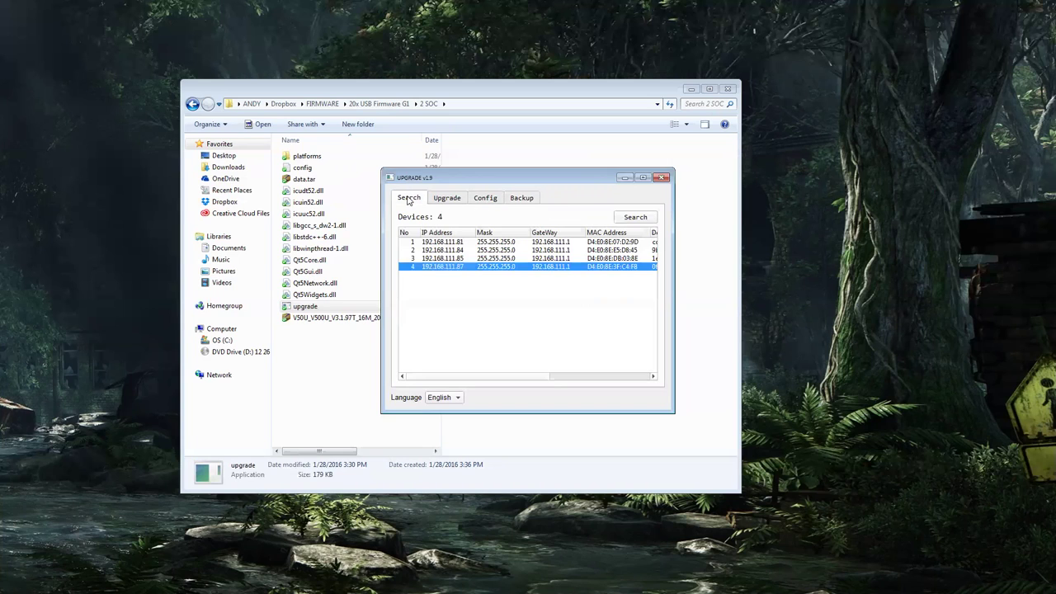
# Step: Open the upgrade settings for the camera at 192.168.111.87, query its version information and set the upgrade type to MTD
pyautogui.rightClick(459, 271)
pyautogui.click(484, 278)
pyautogui.click(628, 219)
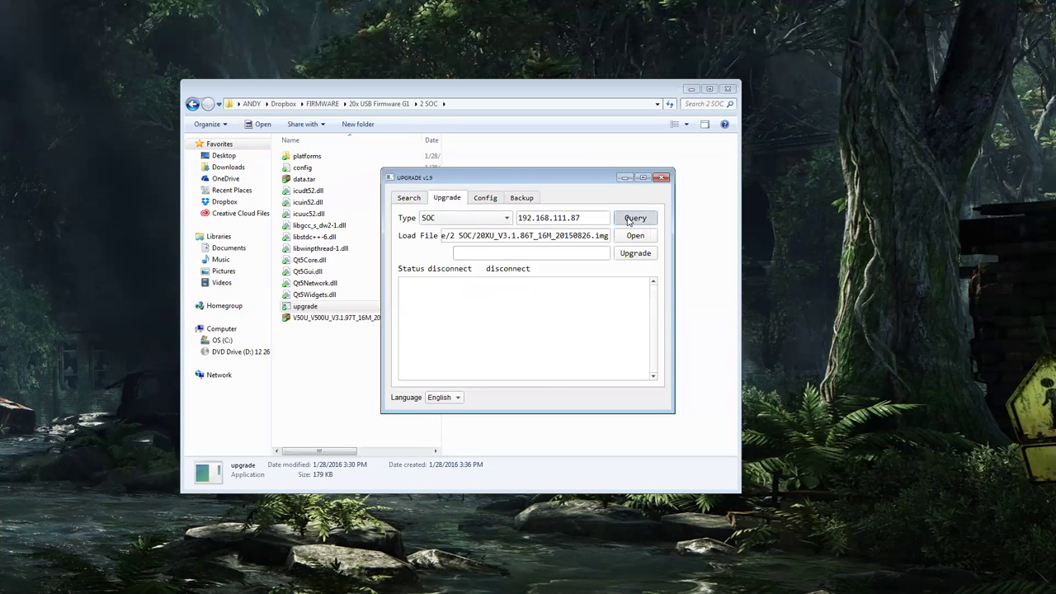
pyautogui.click(472, 217)
pyautogui.click(456, 249)
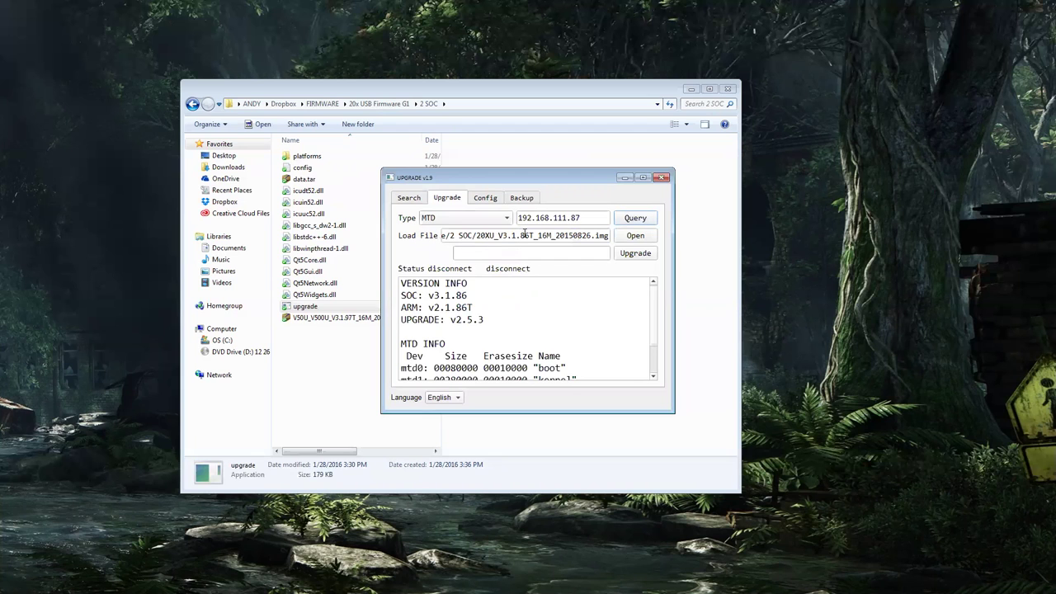
# Step: Load the upgrade image V50U_V500U_V3.1.97T_16M_20160509 from the 2 SOC folder
pyautogui.click(634, 237)
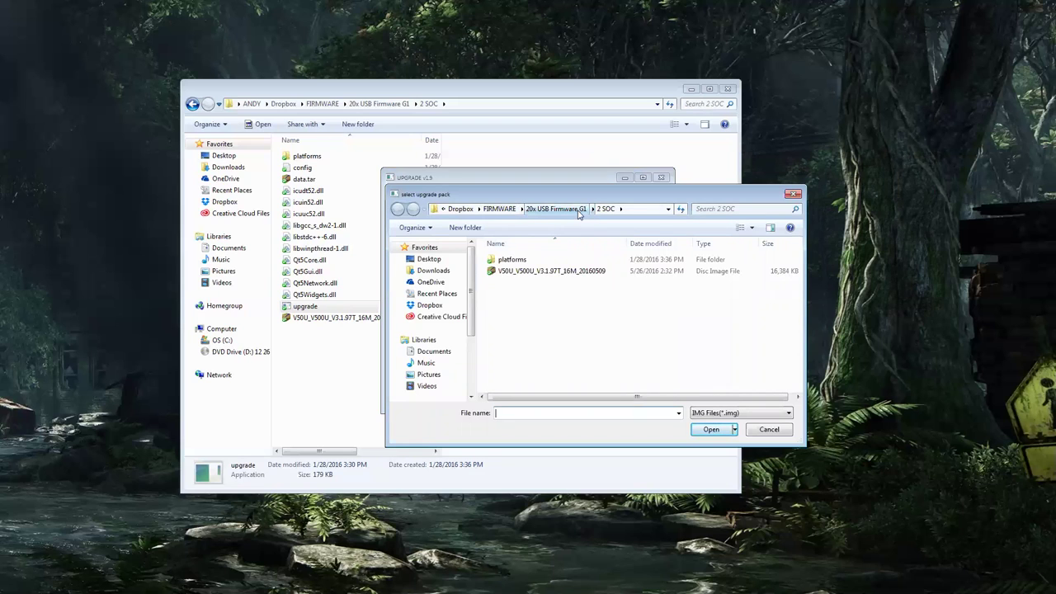
pyautogui.click(558, 272)
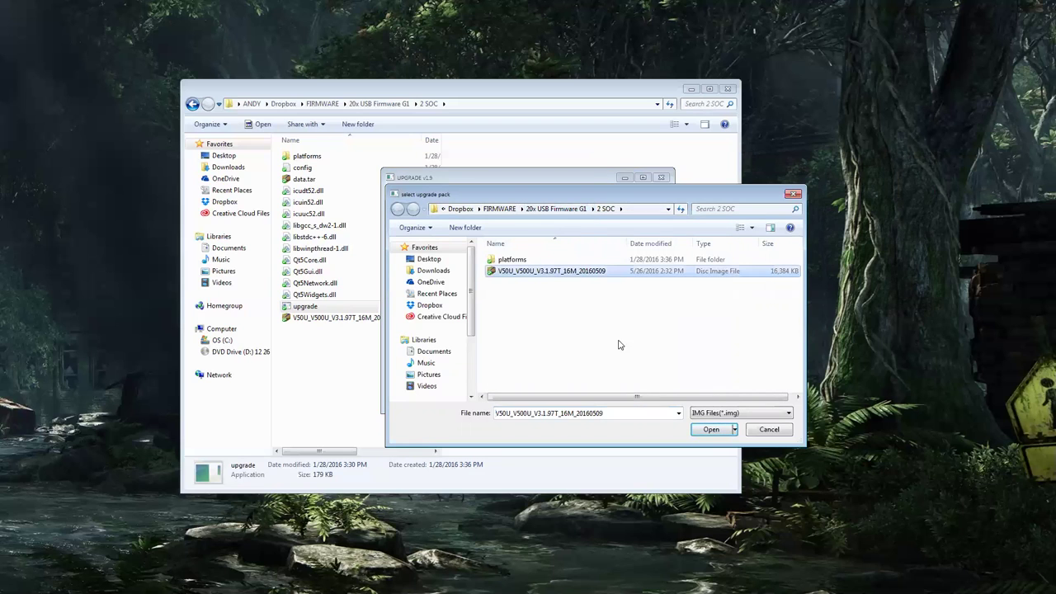
pyautogui.click(710, 429)
# Step: Run the SOC firmware upgrade to completion and dismiss the completion notice
pyautogui.click(625, 254)
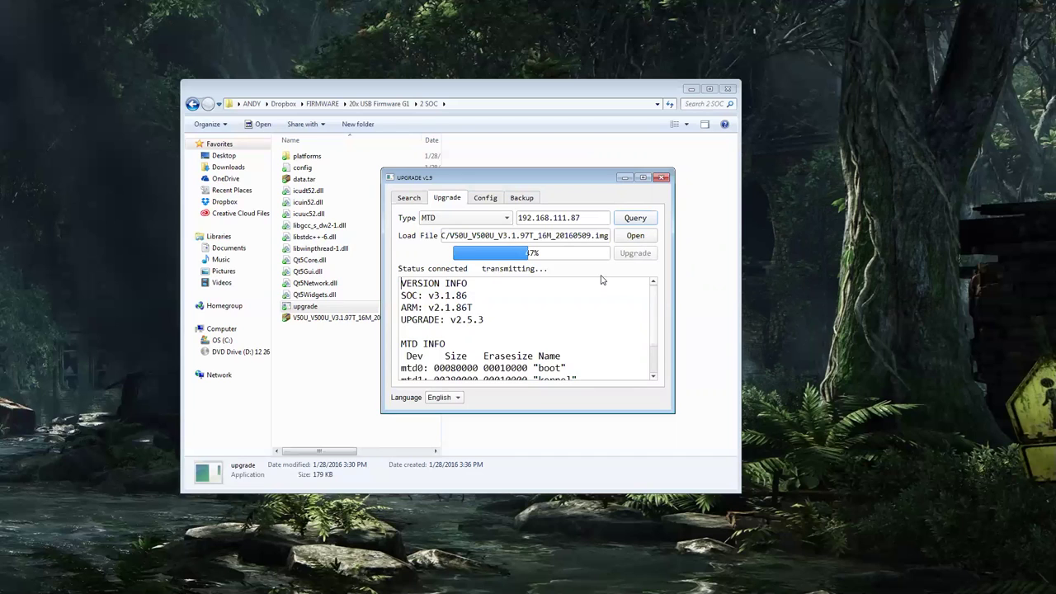
pyautogui.moveTo(588, 216); pyautogui.dragTo(500, 219)
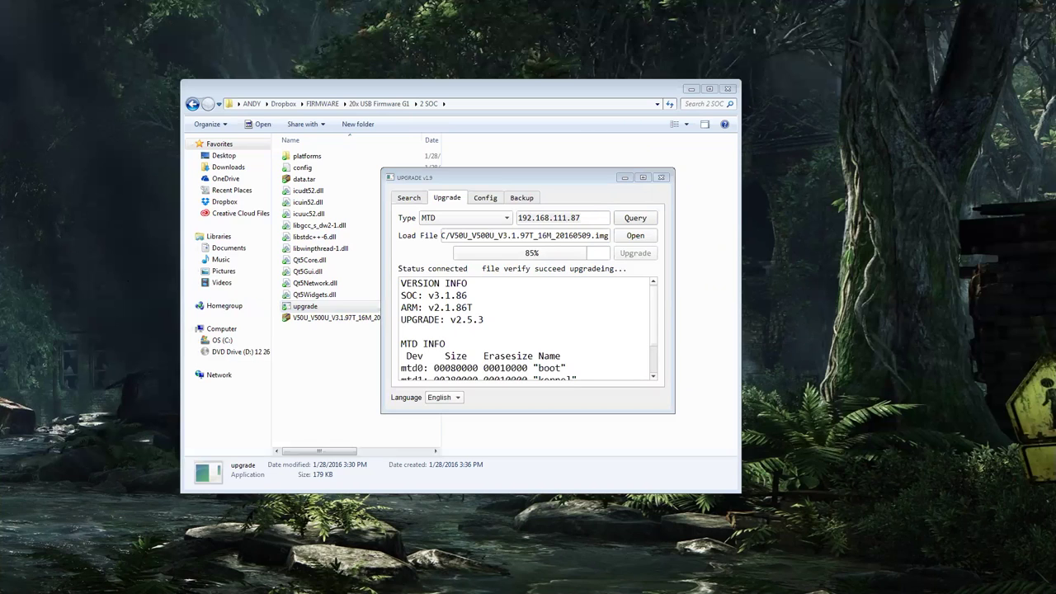
pyautogui.click(507, 178)
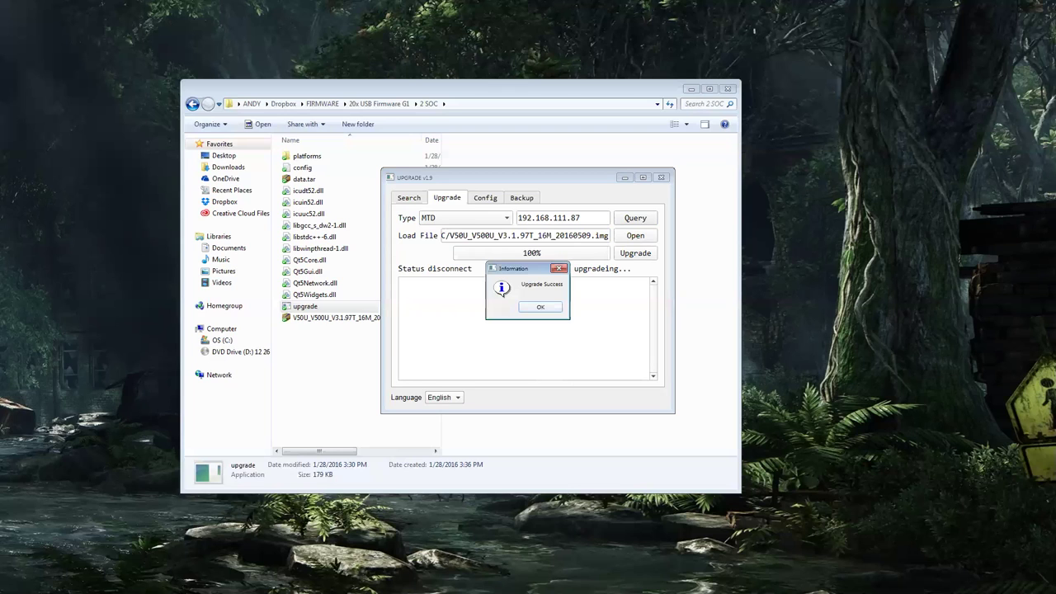
pyautogui.click(540, 306)
# Step: Search the network for devices again and open the configuration of the camera at 192.168.100.88
pyautogui.click(410, 198)
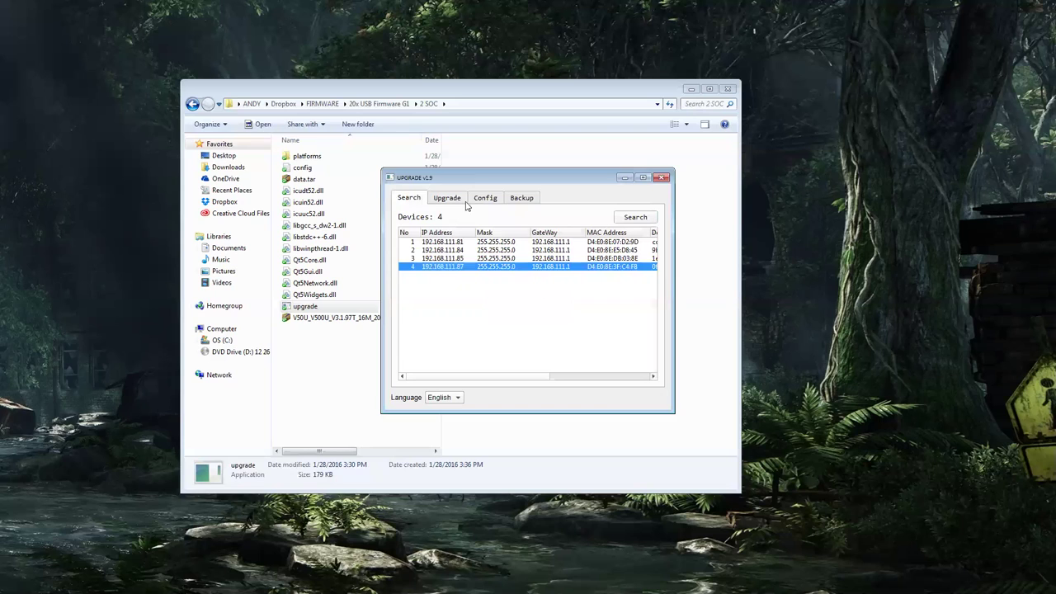
pyautogui.click(634, 218)
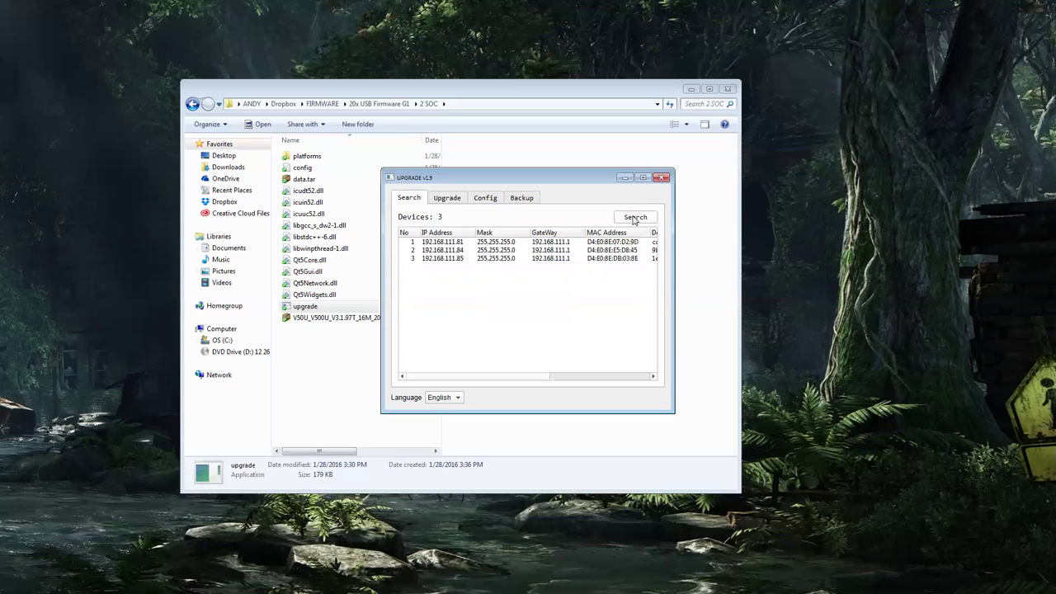
pyautogui.click(633, 218)
pyautogui.click(636, 218)
pyautogui.click(459, 244)
pyautogui.rightClick(459, 245)
pyautogui.click(483, 259)
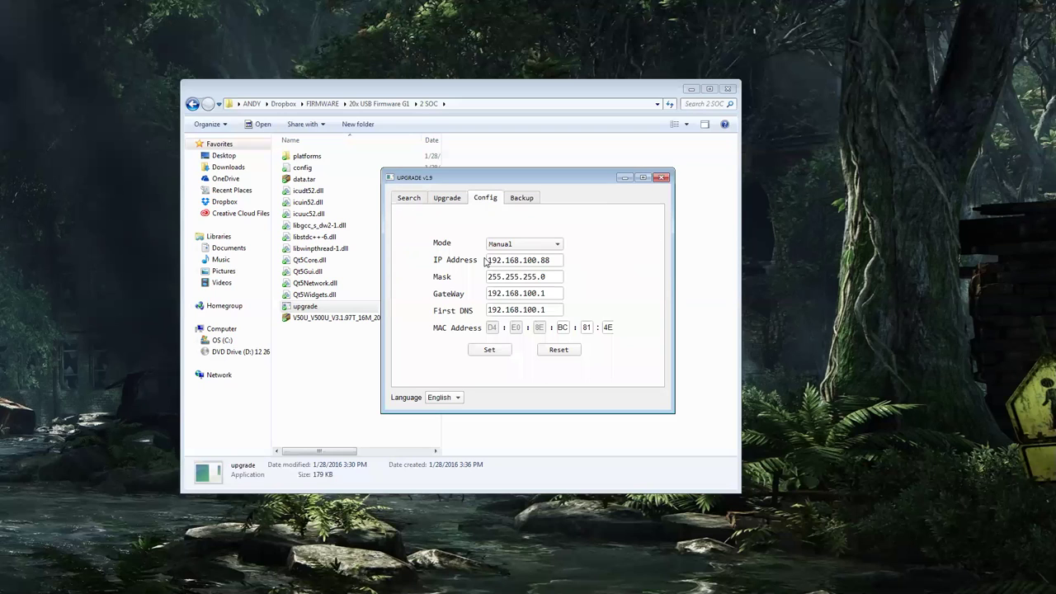
# Step: Set the camera's IP address to 192.168.111.87 and its gateway to 192.168.111.1, and apply the network configuration
pyautogui.click(536, 259)
pyautogui.press('BackSpace')
pyautogui.press('BackSpace')
pyautogui.write('11')
pyautogui.click(544, 260)
pyautogui.press('BackSpace')
pyautogui.write('7')
pyautogui.click(536, 293)
pyautogui.press('BackSpace')
pyautogui.press('BackSpace')
pyautogui.write('11')
pyautogui.click(493, 348)
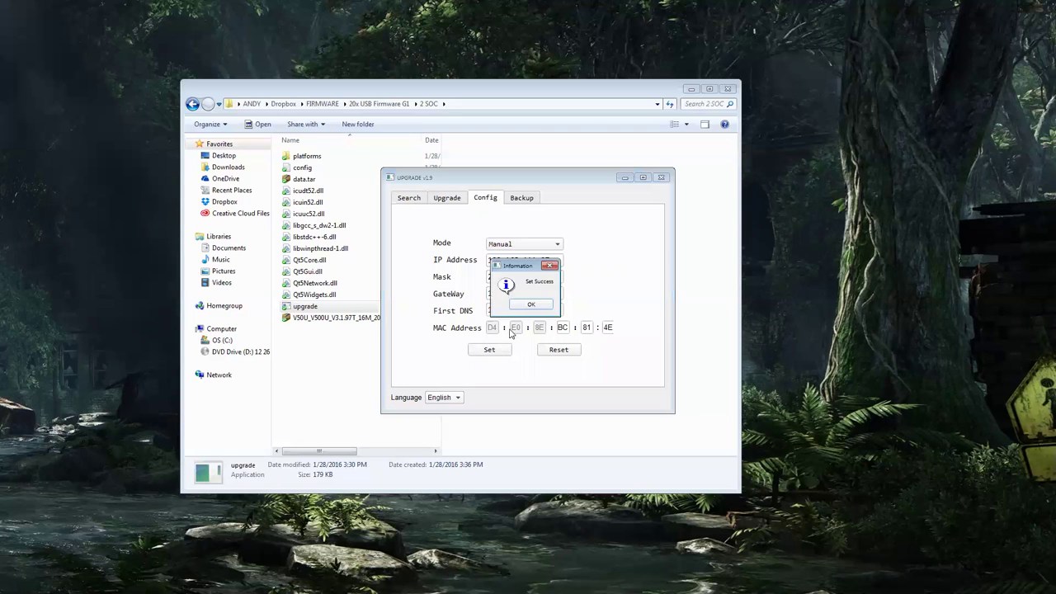
pyautogui.click(530, 307)
# Step: Repeat the device search until the camera is listed at 192.168.111.87
pyautogui.click(408, 199)
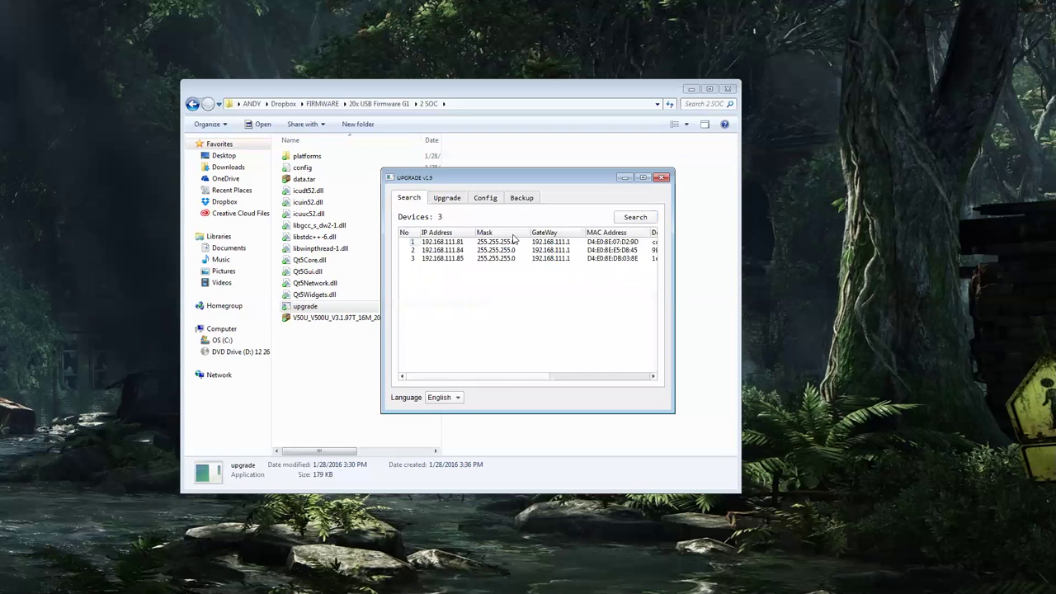
pyautogui.click(633, 218)
pyautogui.click(628, 219)
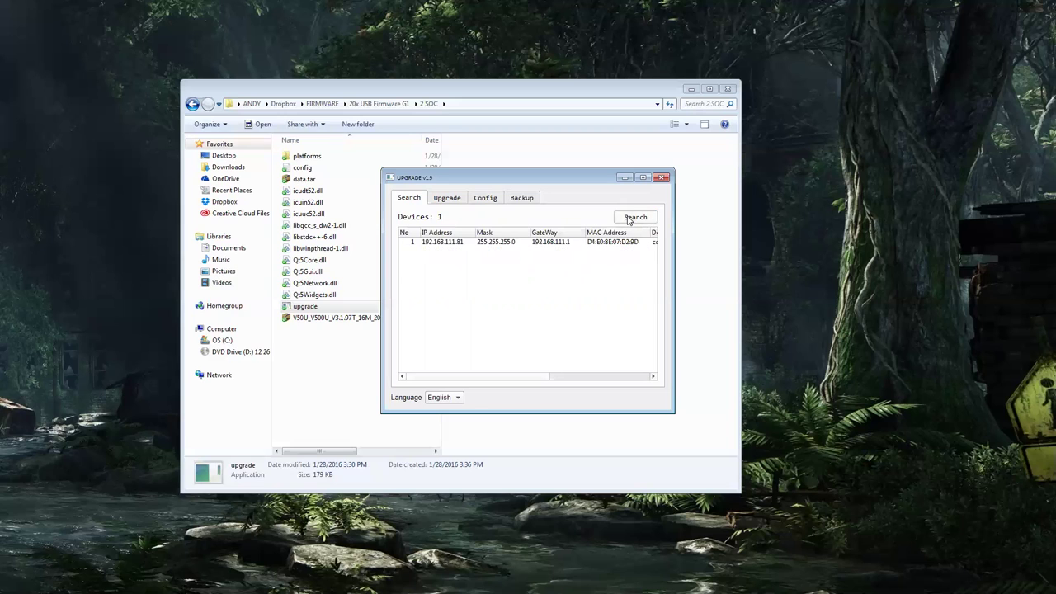
pyautogui.click(629, 219)
pyautogui.click(629, 219)
pyautogui.click(629, 220)
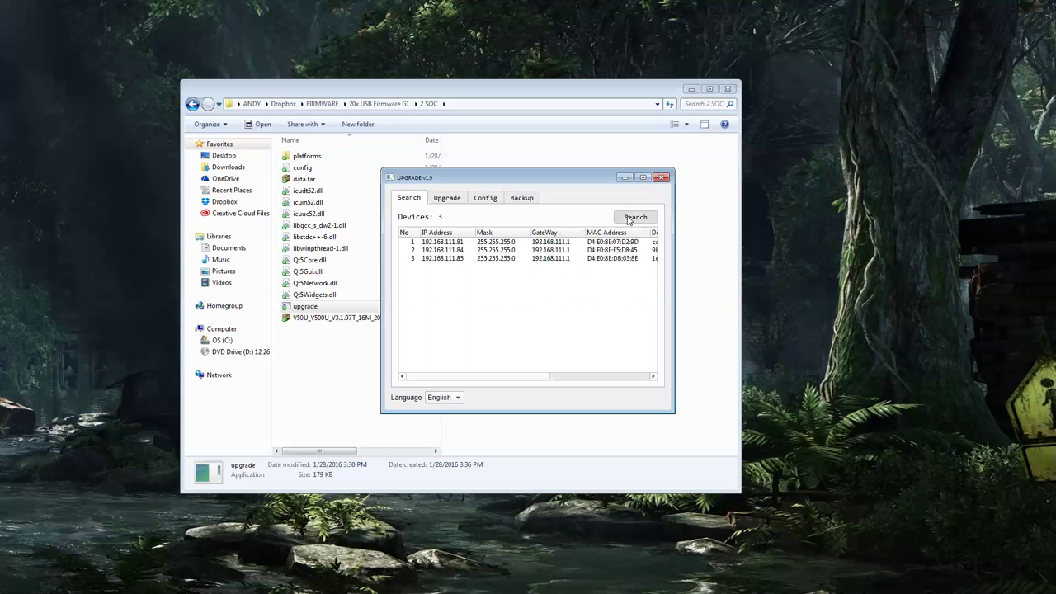
pyautogui.click(629, 220)
pyautogui.click(628, 219)
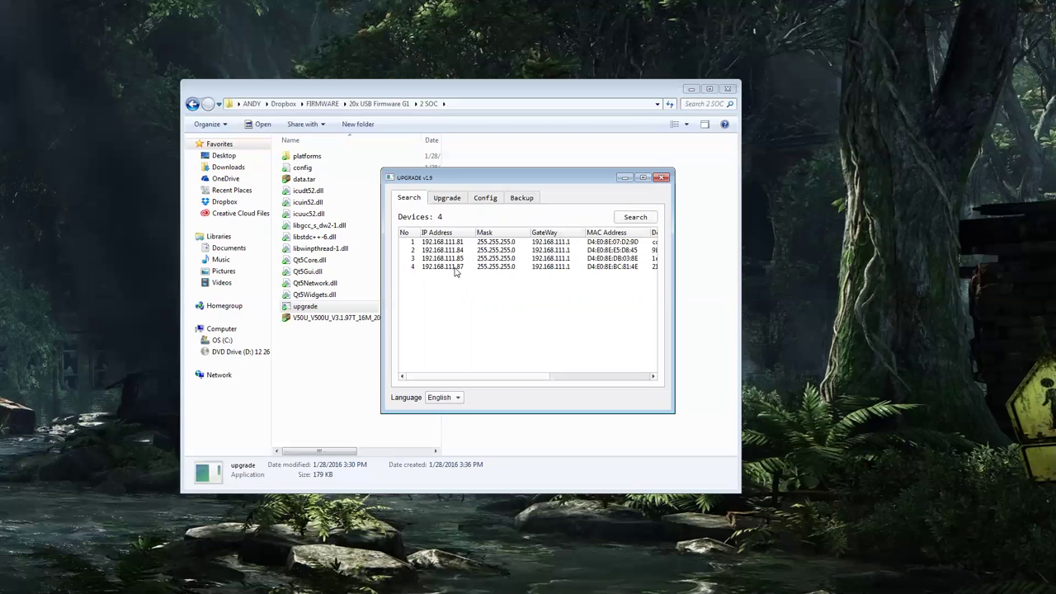
# Step: Restore the backed-up settings to the camera at 192.168.111.87
pyautogui.click(454, 269)
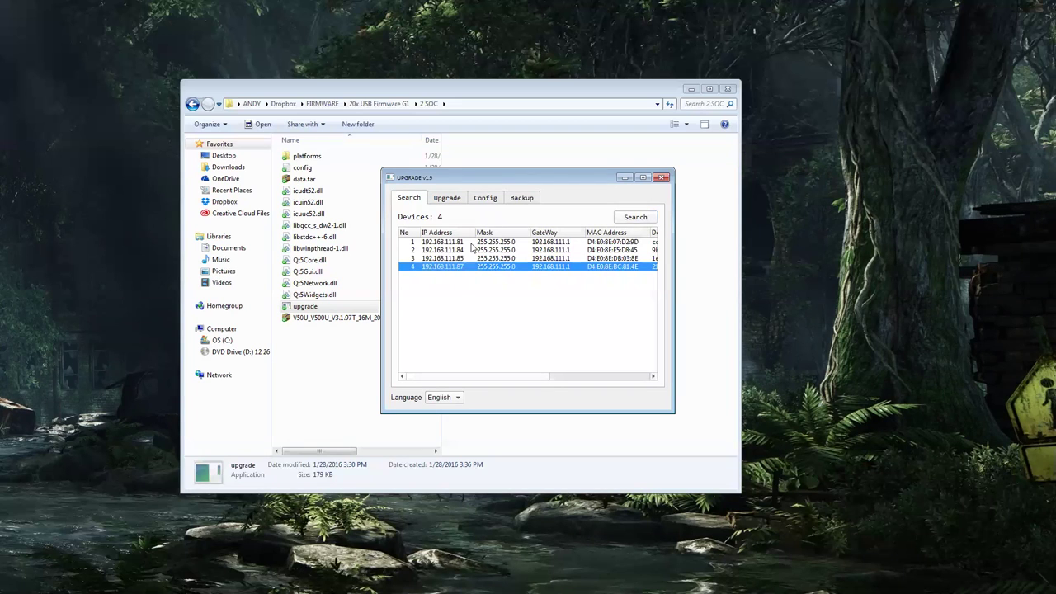
pyautogui.rightClick(458, 269)
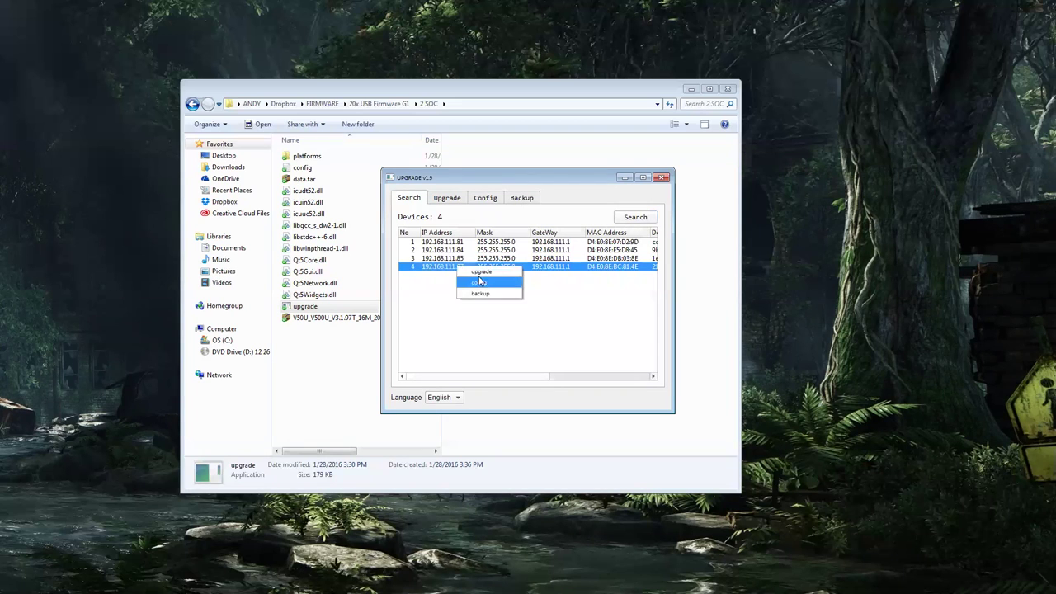
pyautogui.click(486, 294)
pyautogui.click(614, 234)
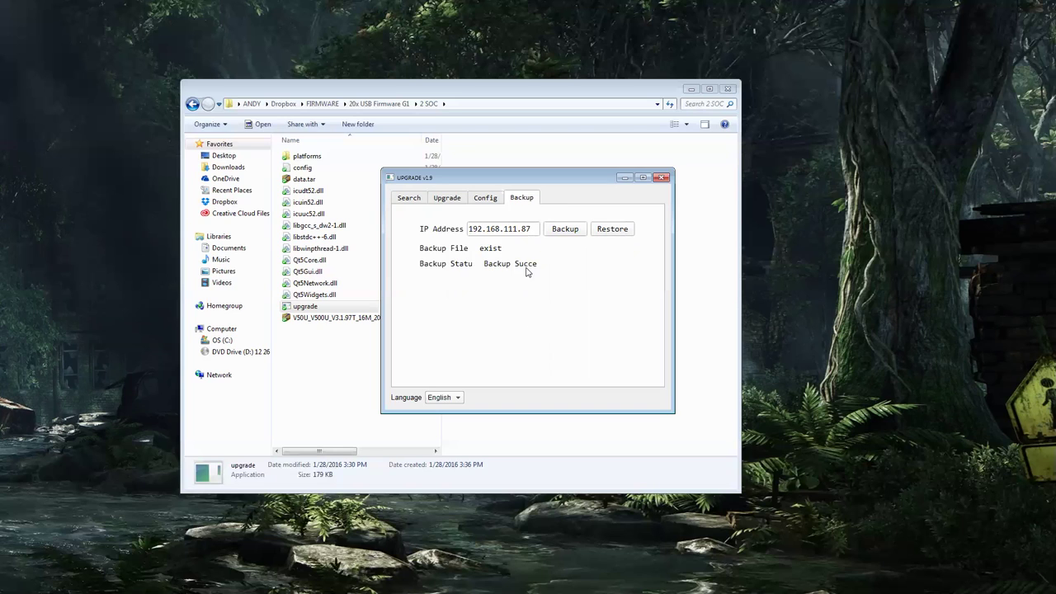
# Step: Search for network devices once more and select the camera at 192.168.111.87
pyautogui.click(412, 201)
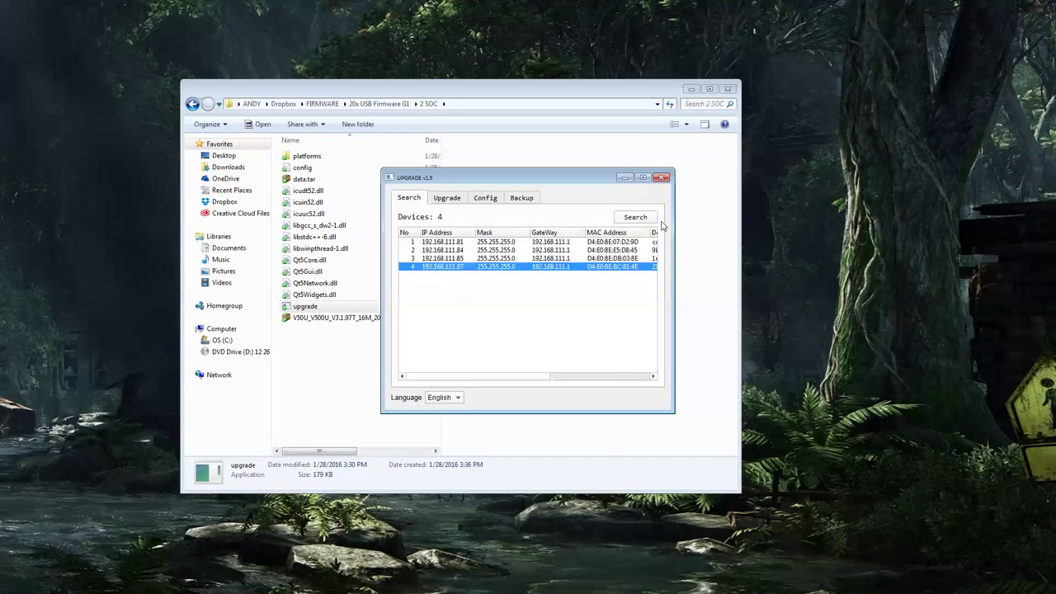
pyautogui.click(636, 219)
pyautogui.click(453, 266)
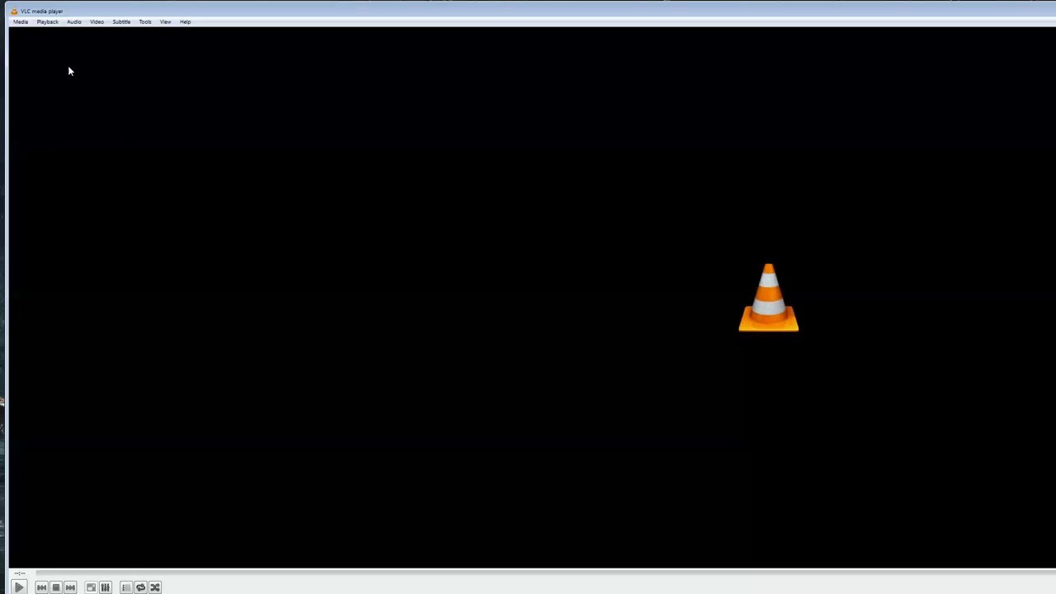
# Step: Try to play the network stream rtsp://192.168.111.87:554/1 in VLC media player, and close the player
pyautogui.click(21, 21)
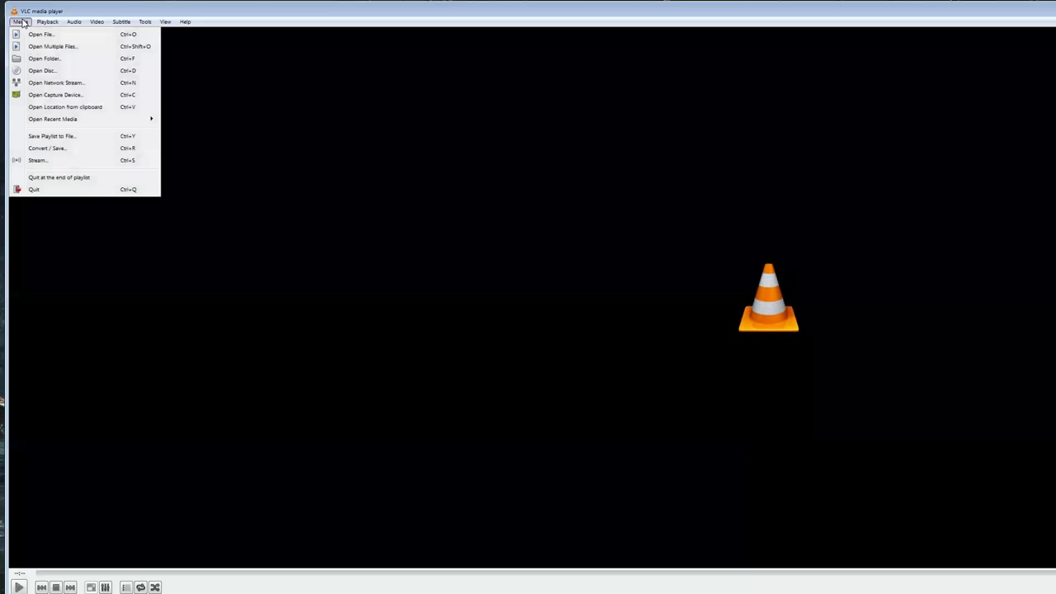
pyautogui.click(55, 84)
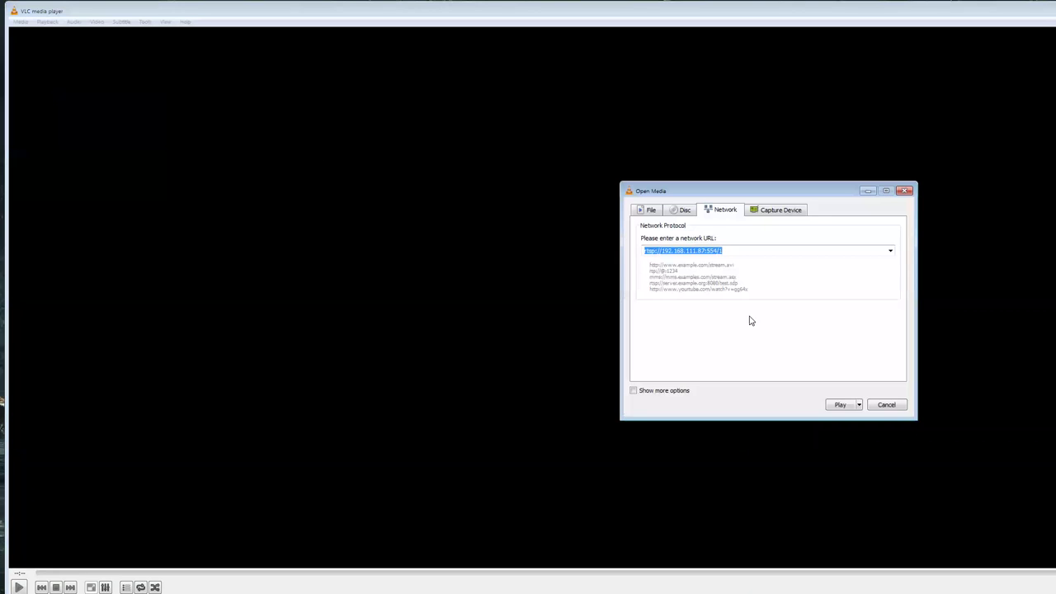
pyautogui.click(841, 405)
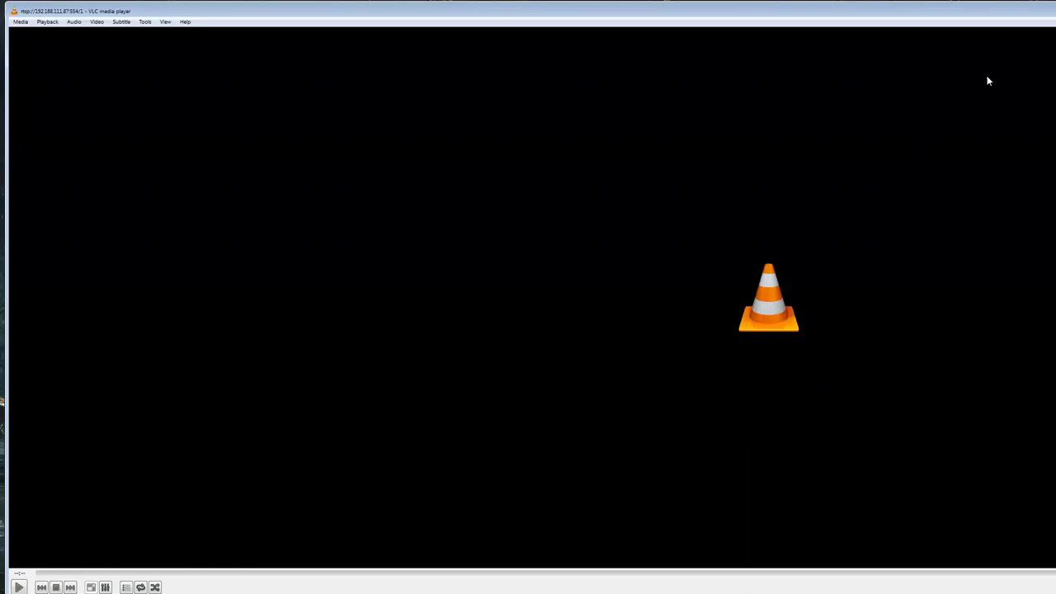
pyautogui.doubleClick(972, 14)
pyautogui.click(962, 24)
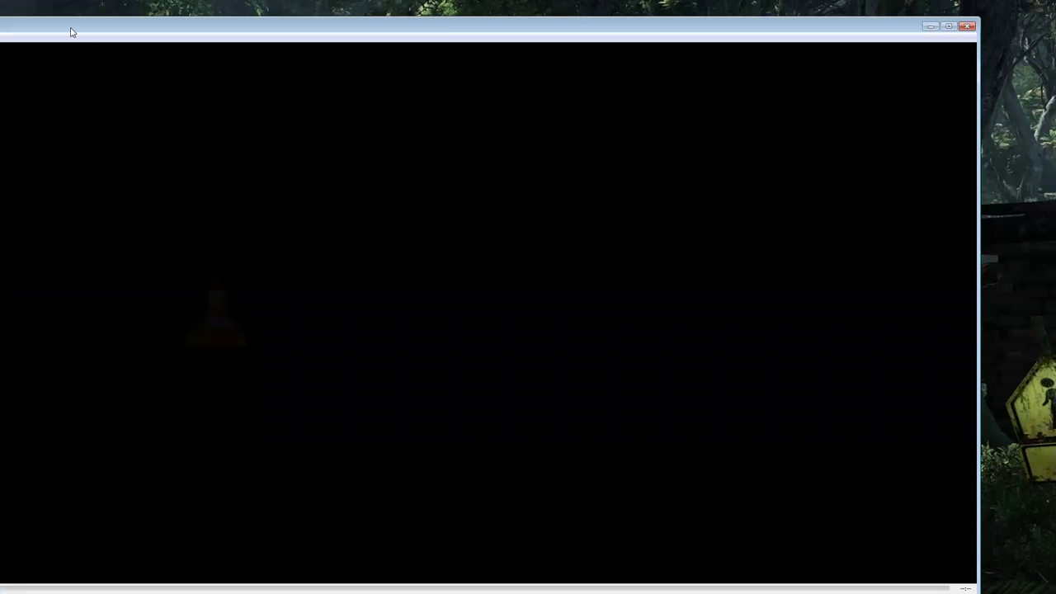
# Step: Play the network stream rtsp://192.168.111.87:554/1 in VLC media player to check the camera's picture, and close the player
pyautogui.click(106, 24)
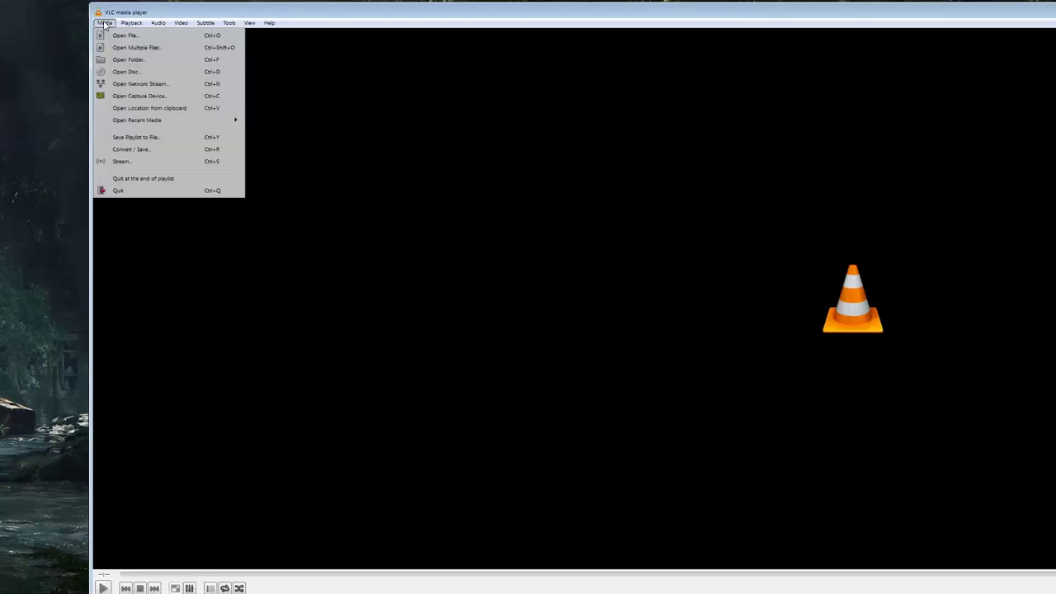
pyautogui.click(135, 83)
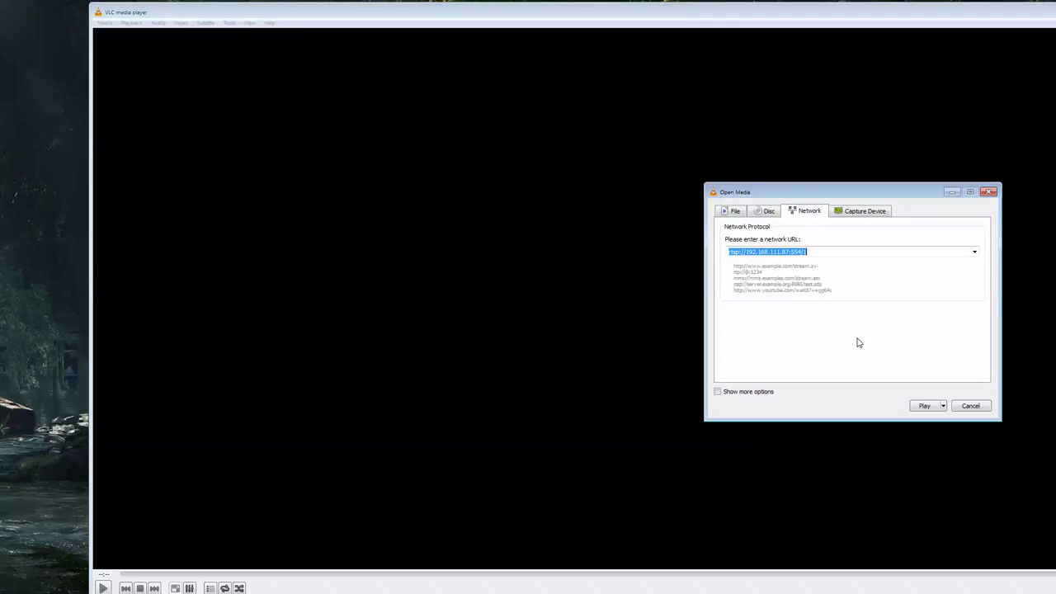
pyautogui.click(929, 406)
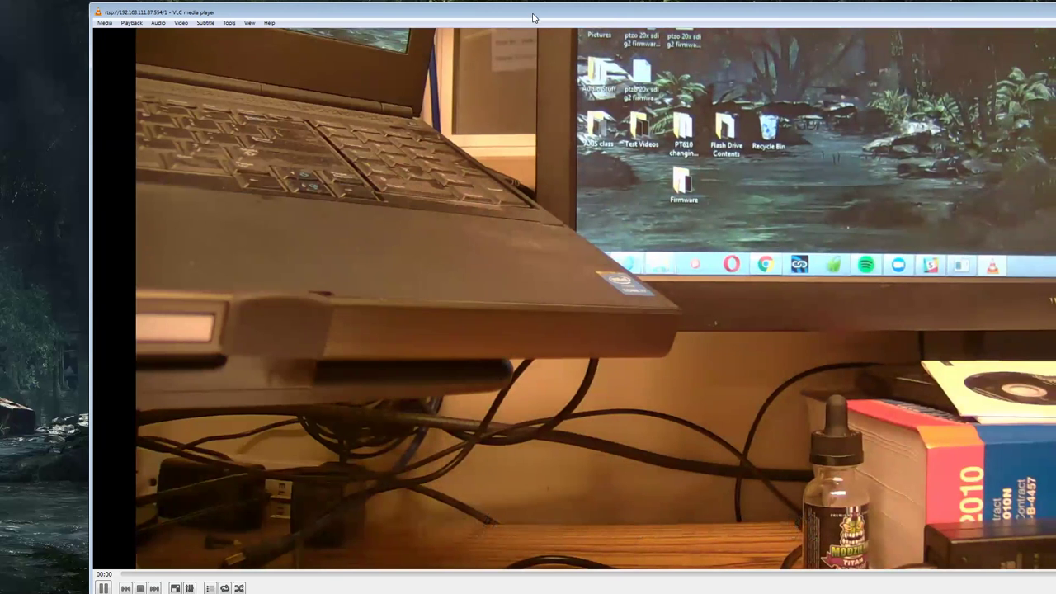
pyautogui.moveTo(533, 17); pyautogui.dragTo(443, 7)
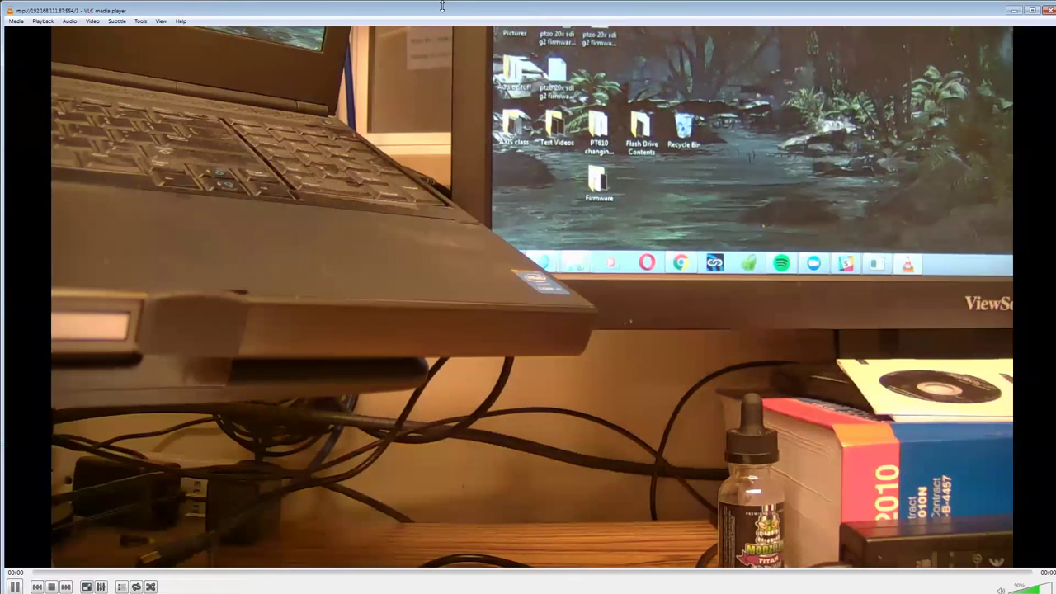
pyautogui.click(1047, 10)
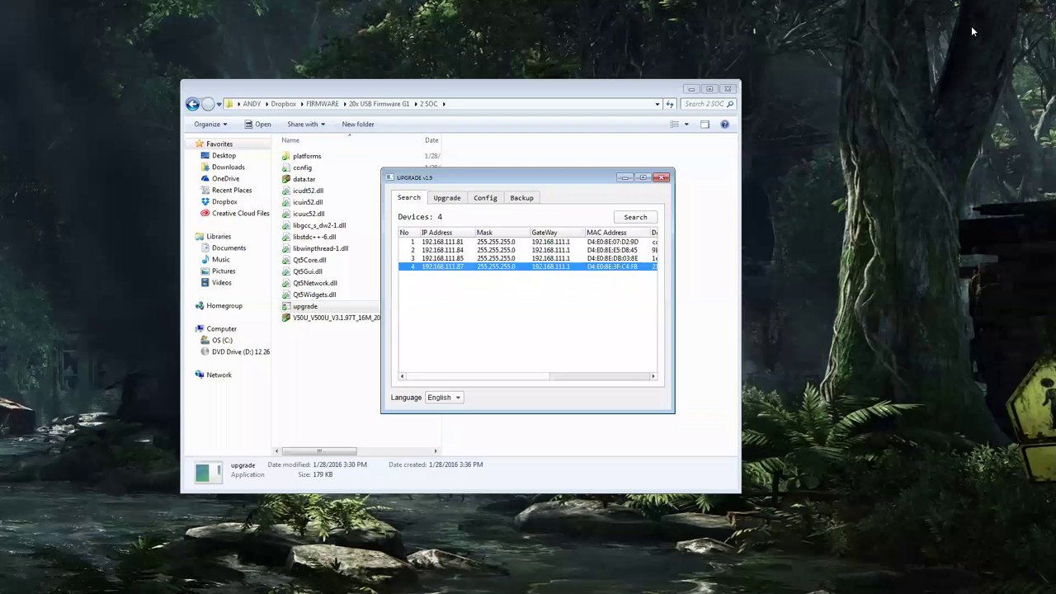